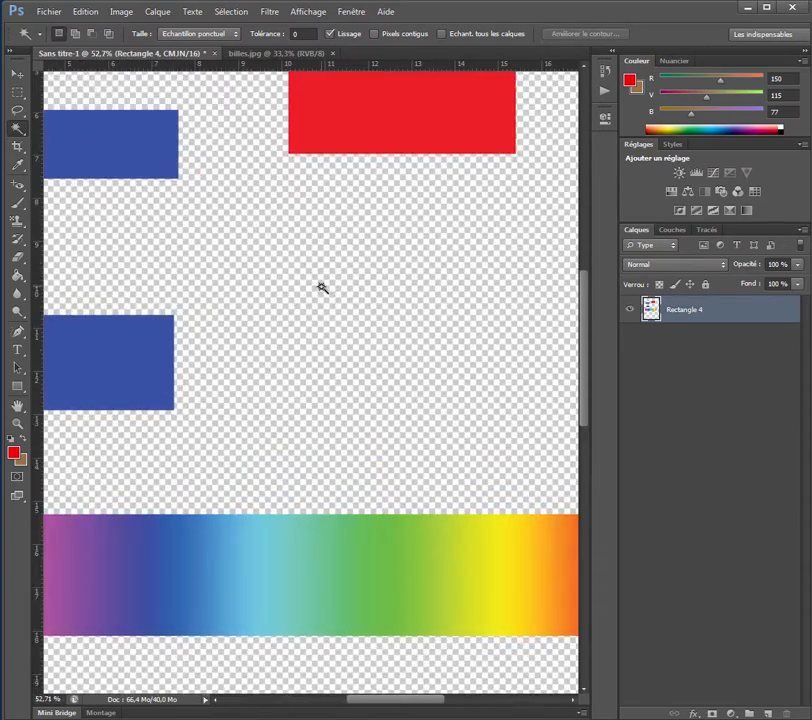
Examine the individual pixels along the upper edge of the lower blue rectangle at high magnification.
scroll(320, 288, up, 2)
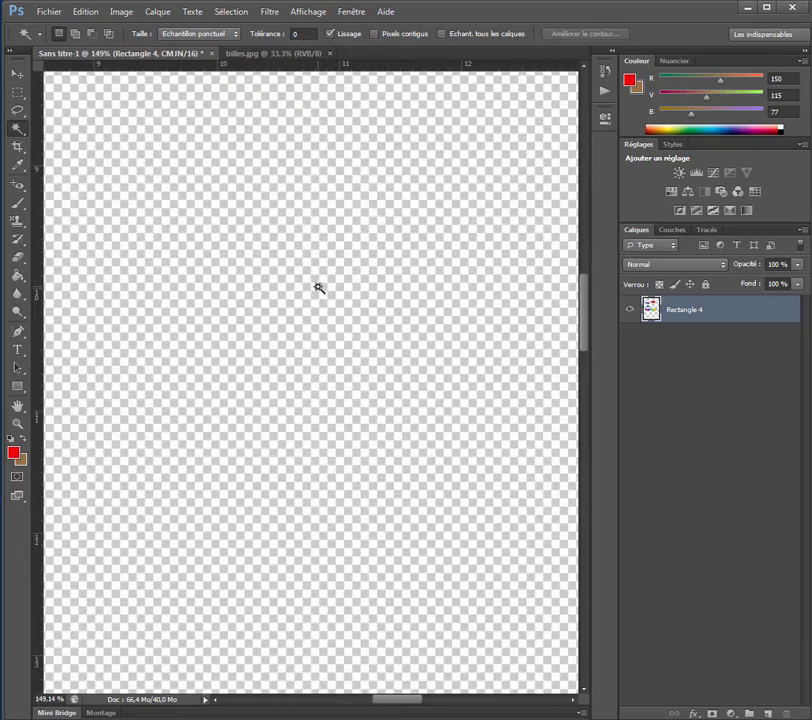
drag(195, 244, 592, 307)
drag(205, 312, 465, 156)
scroll(436, 197, down, 1)
scroll(436, 197, up, 6)
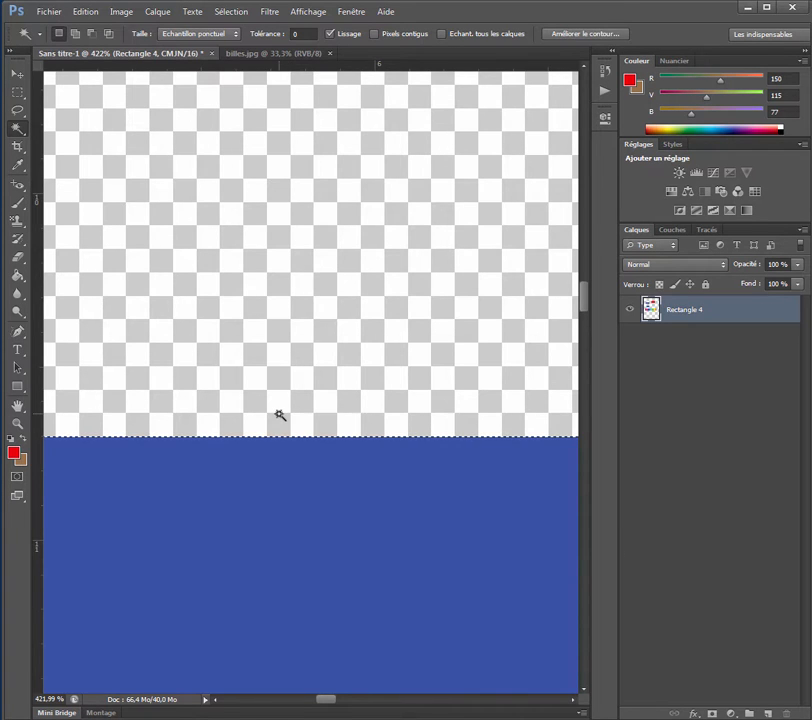
scroll(300, 370, down, 1)
scroll(296, 372, up, 5)
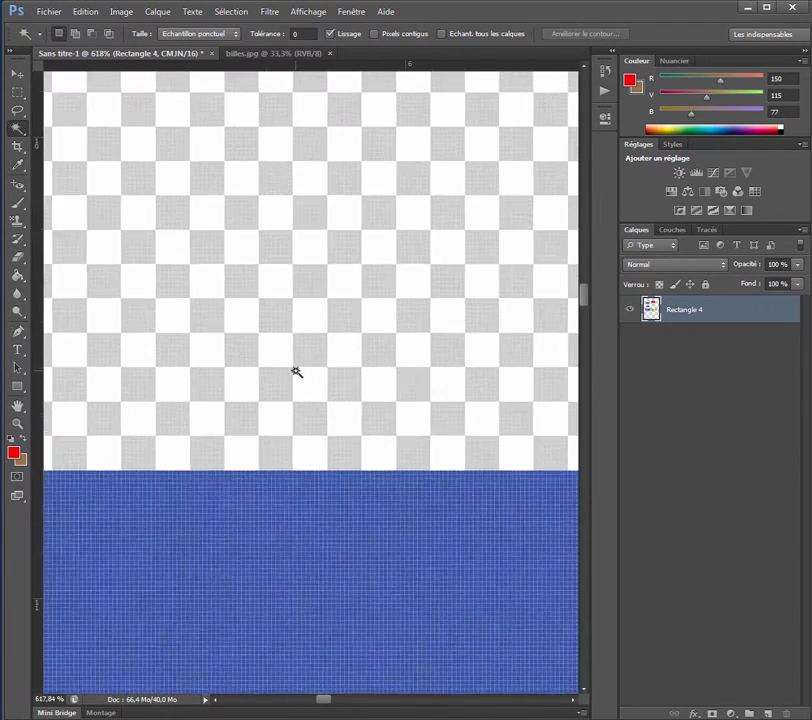
drag(286, 563, 323, 333)
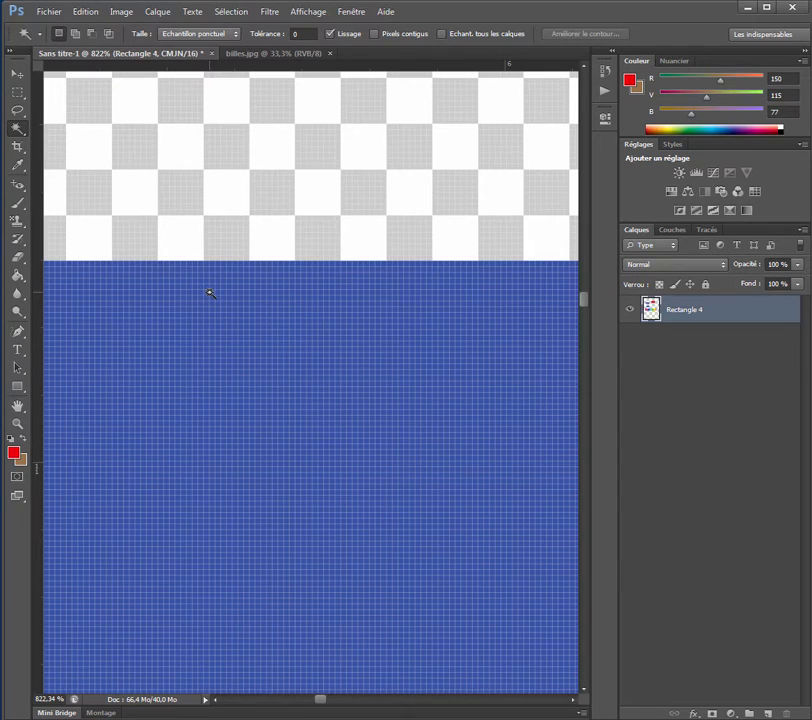
Select the matching blue pixels across the layer from the lower blue rectangle with the Magic Wand, and clear the selection.
click(18, 130)
click(247, 279)
scroll(254, 290, down, 3)
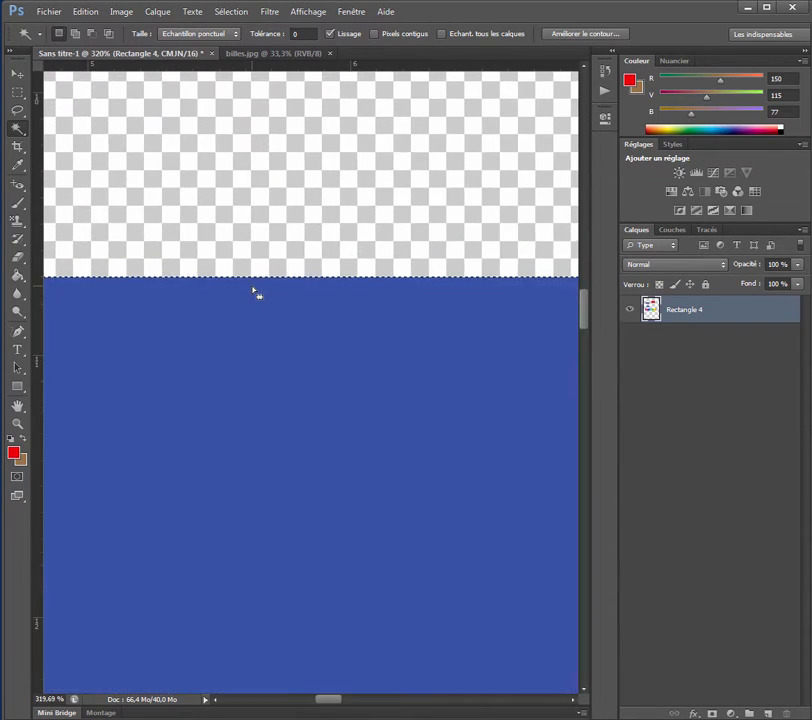
scroll(255, 292, down, 4)
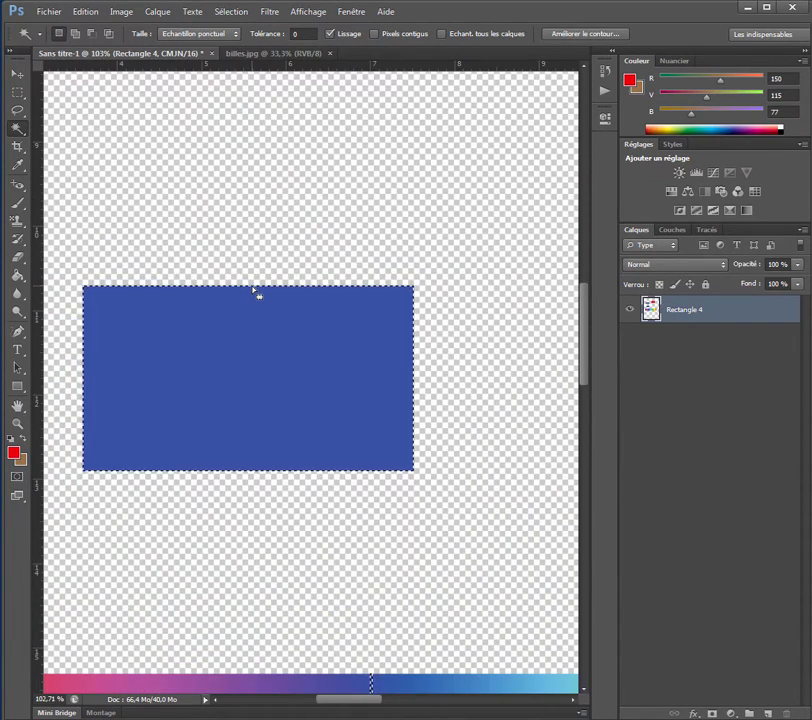
scroll(255, 292, down, 1)
scroll(256, 316, up, 2)
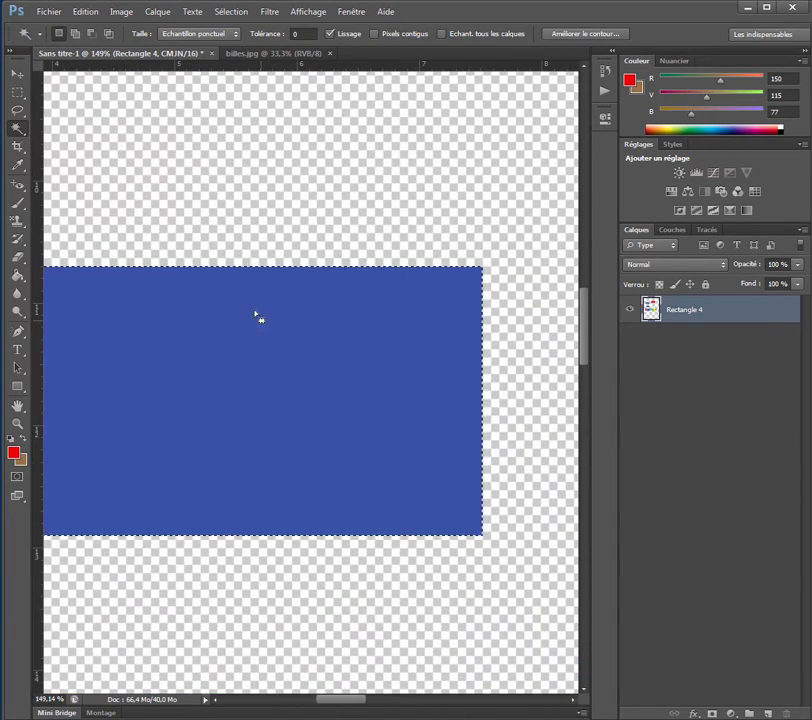
scroll(248, 294, down, 1)
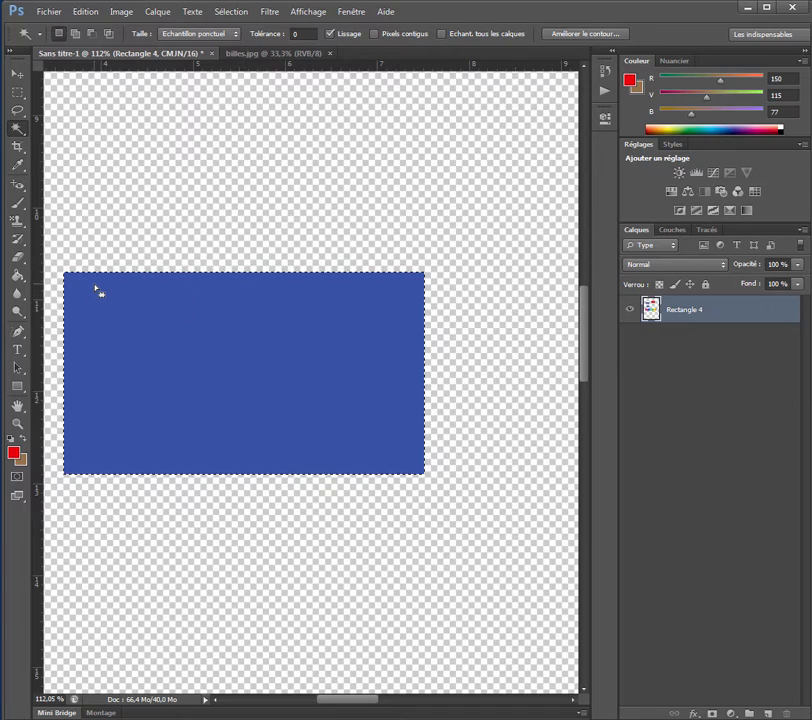
scroll(433, 344, down, 1)
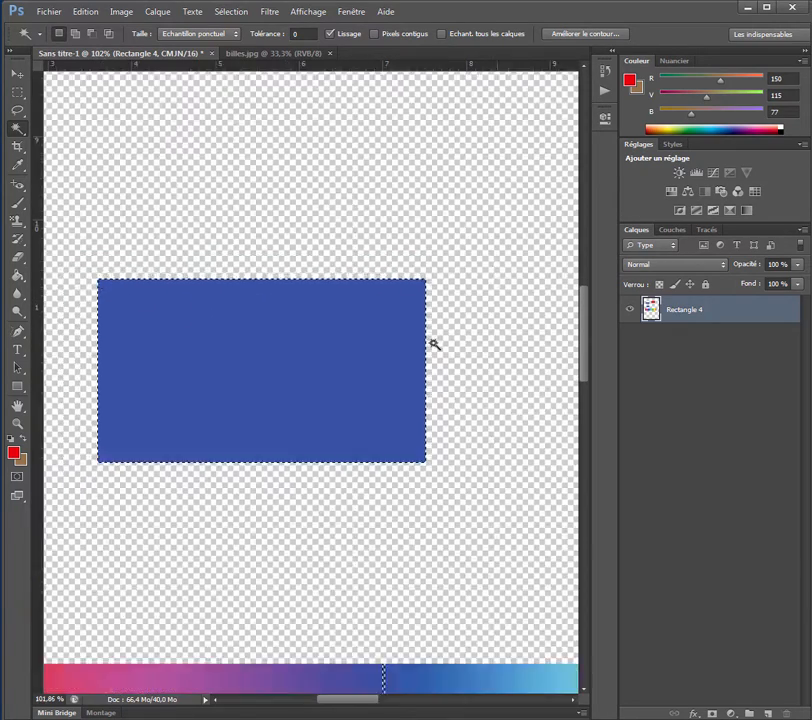
scroll(433, 344, down, 6)
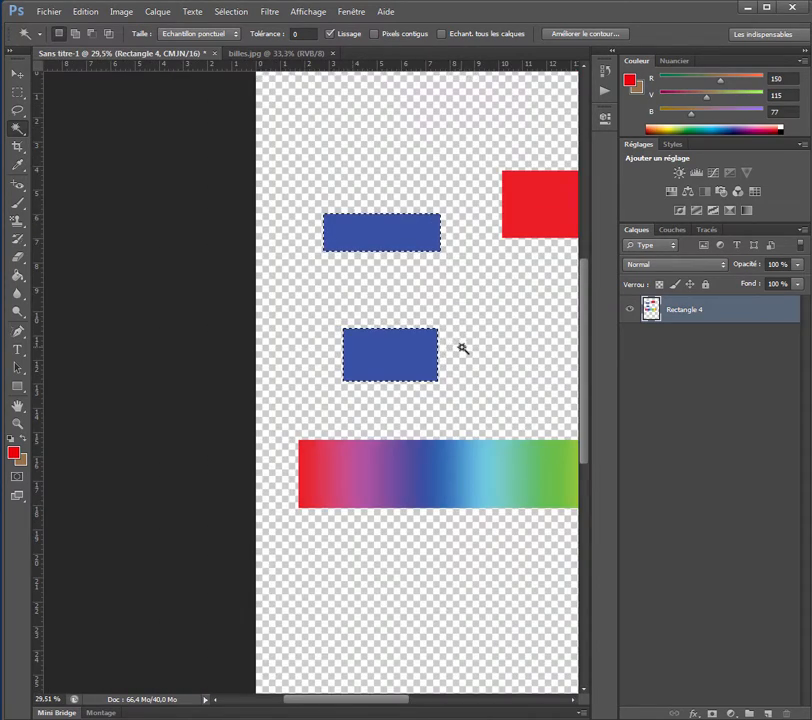
scroll(463, 348, down, 1)
drag(498, 337, 350, 326)
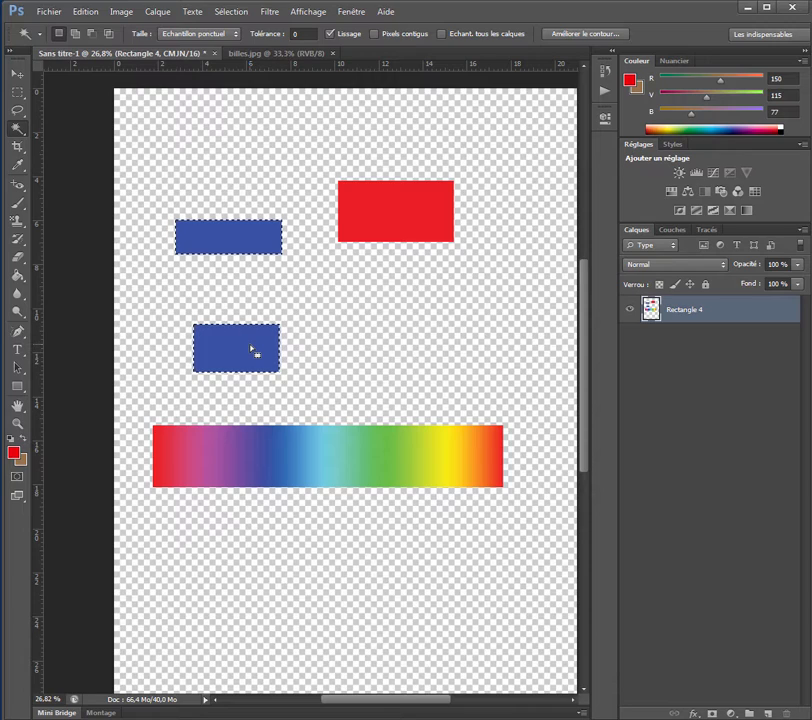
key(ctrl+d)
Select the red rectangle's colour with the Magic Wand at tolerance 0.
scroll(380, 335, down, 1)
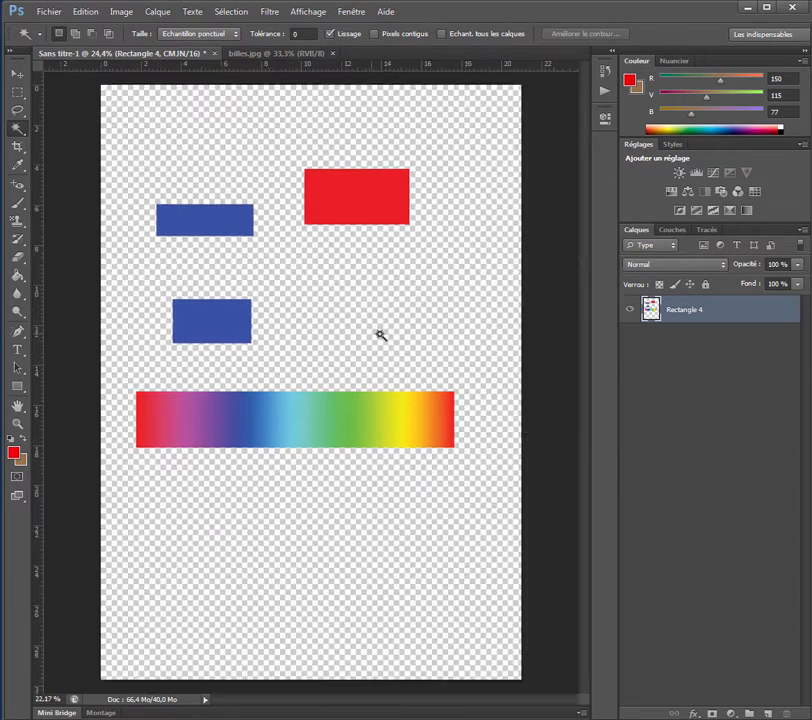
scroll(375, 299, up, 3)
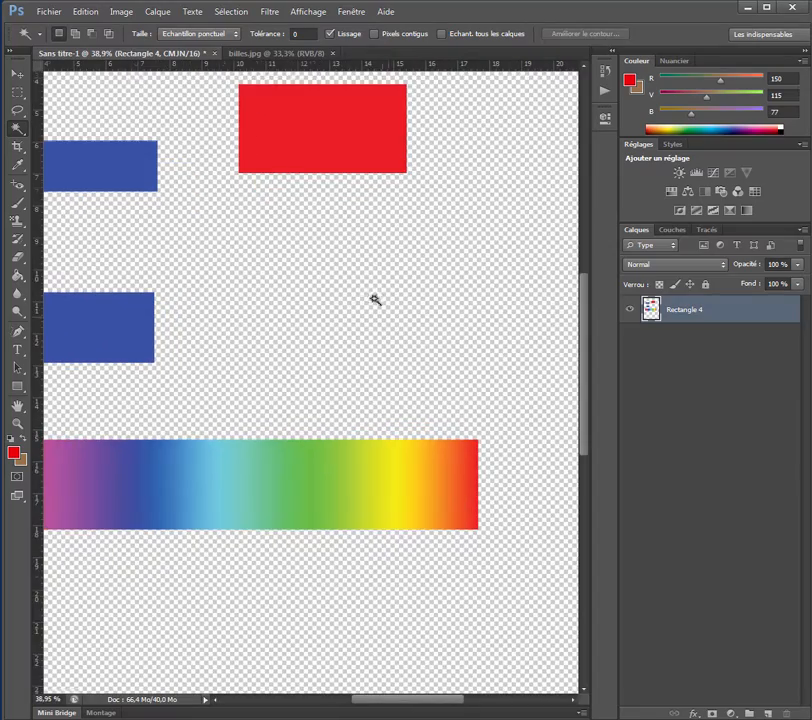
click(248, 115)
scroll(308, 257, down, 2)
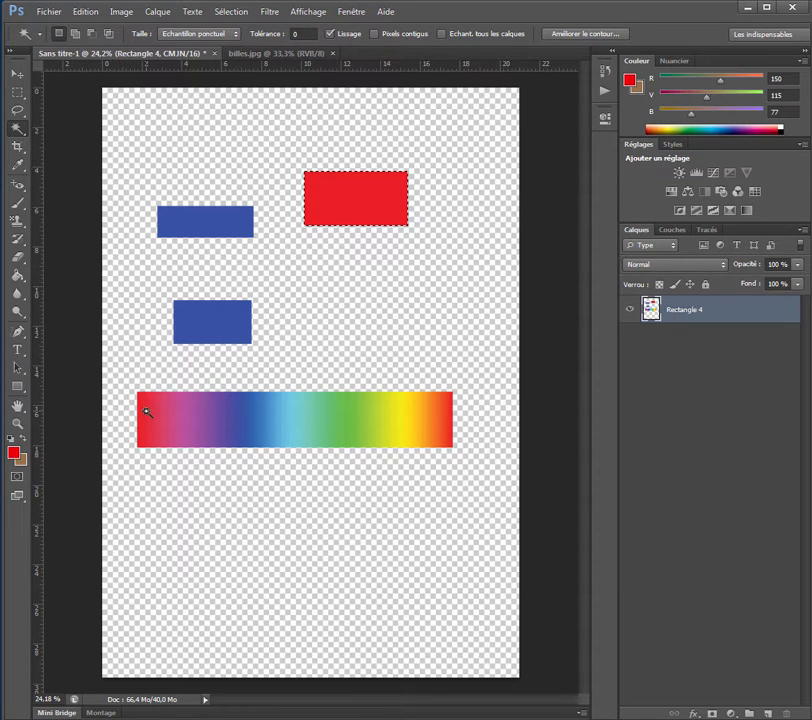
Set the Magic Wand tolerance to 50 and select the similar reds starting from the red rectangle.
click(294, 33)
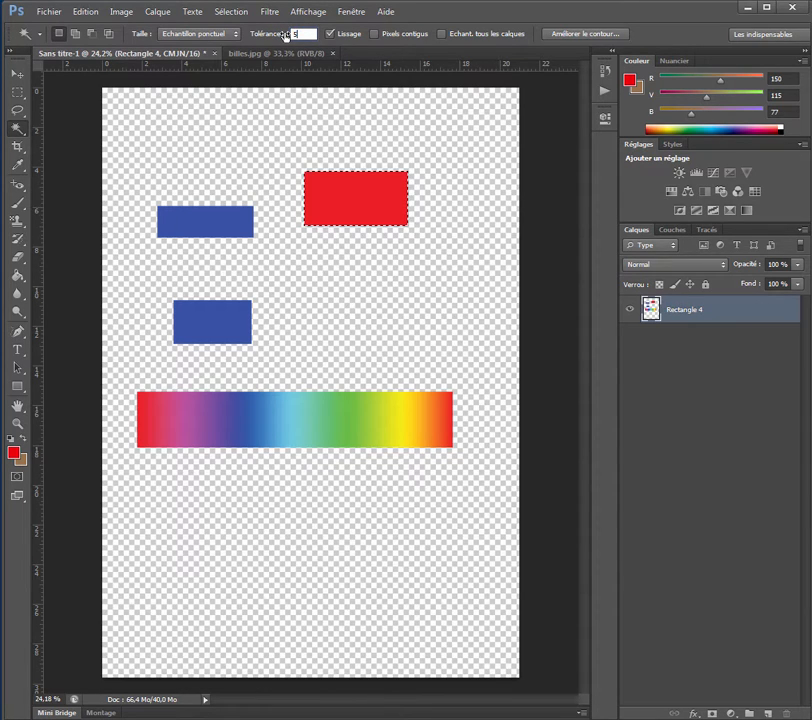
text(50)
key(Return)
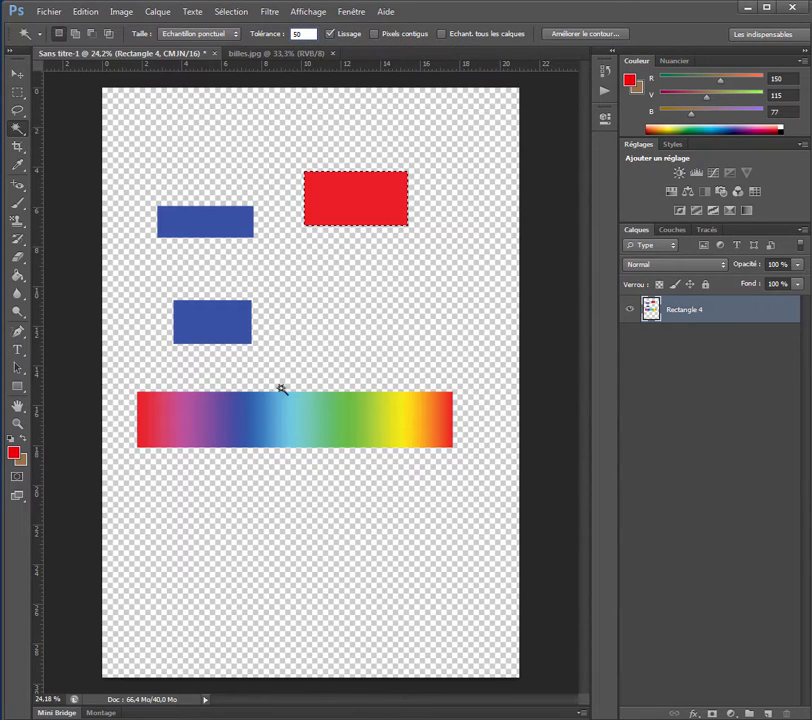
click(333, 261)
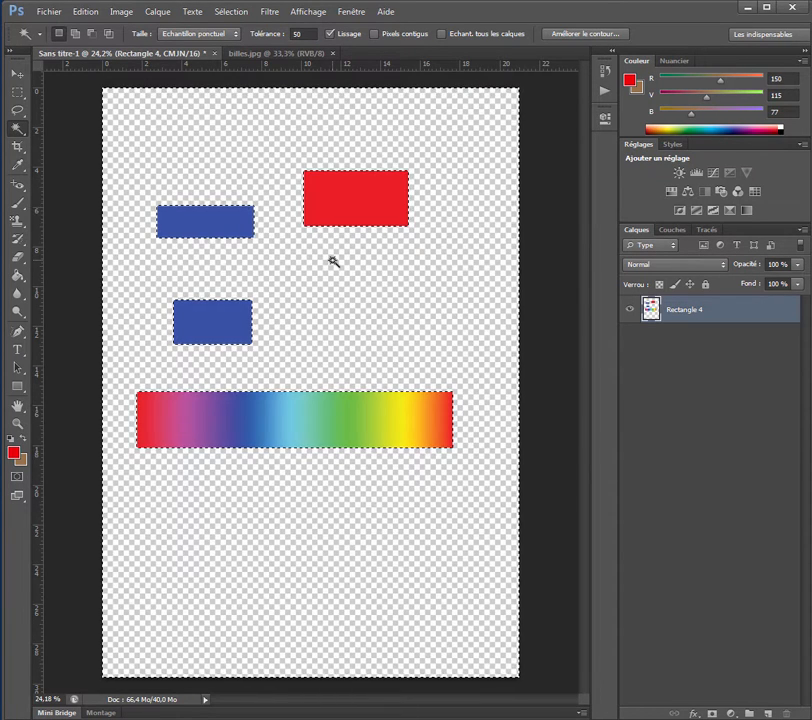
key(ctrl+d)
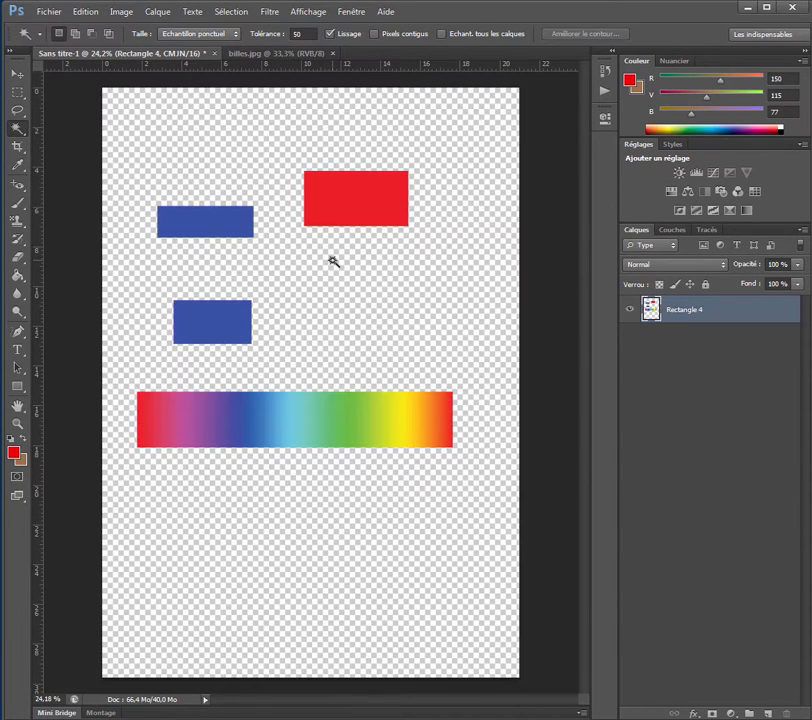
click(320, 191)
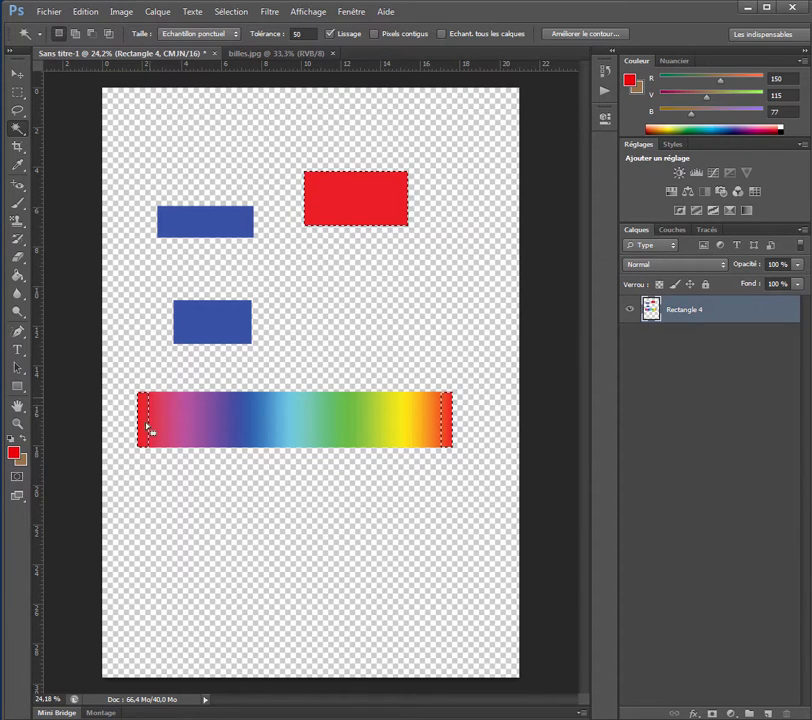
Set the Magic Wand tolerance to 100, select the similar reds from the gradient bar's red end, and clear the selection.
click(297, 34)
text(10)
key(ctrl+d)
drag(307, 35, 285, 33)
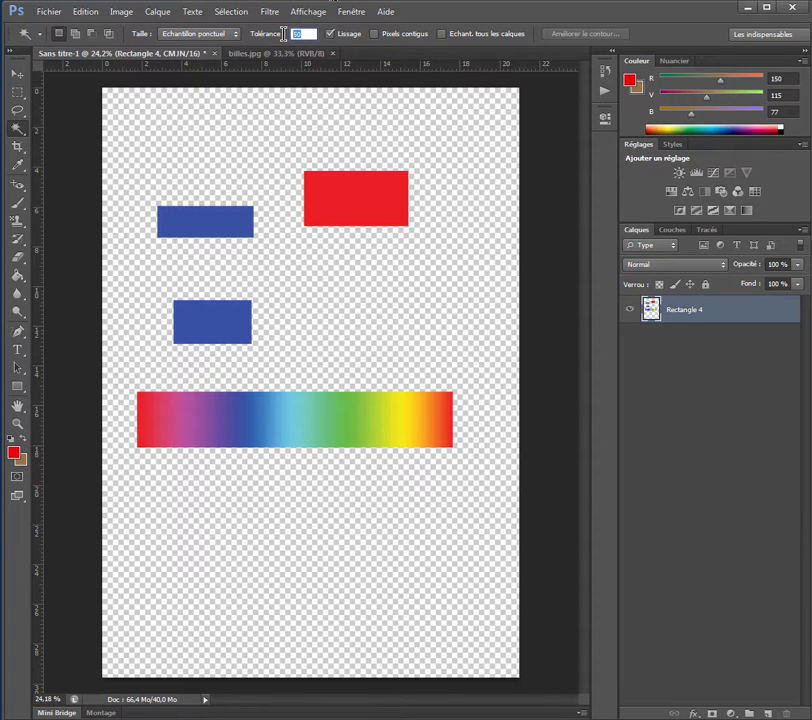
text(100)
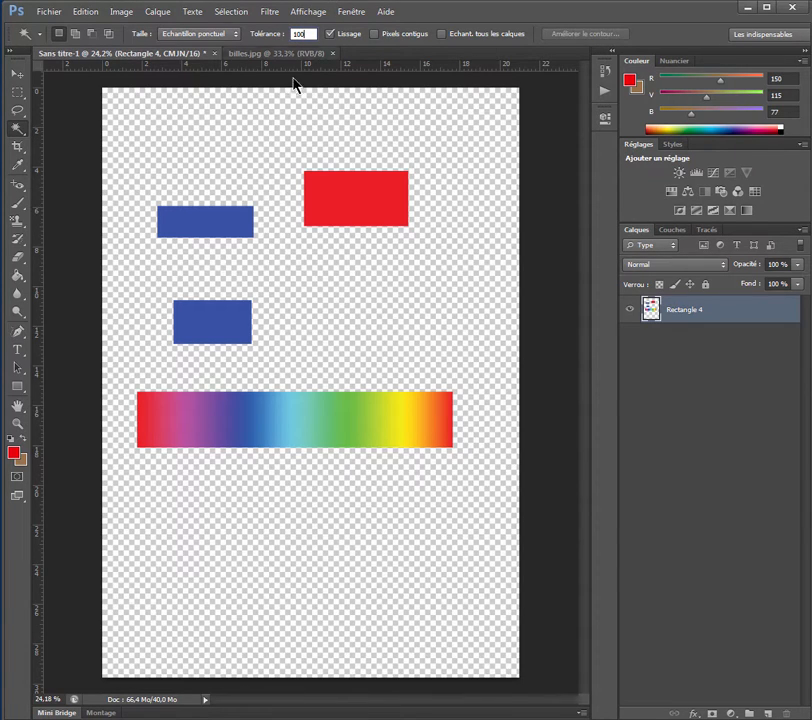
click(449, 425)
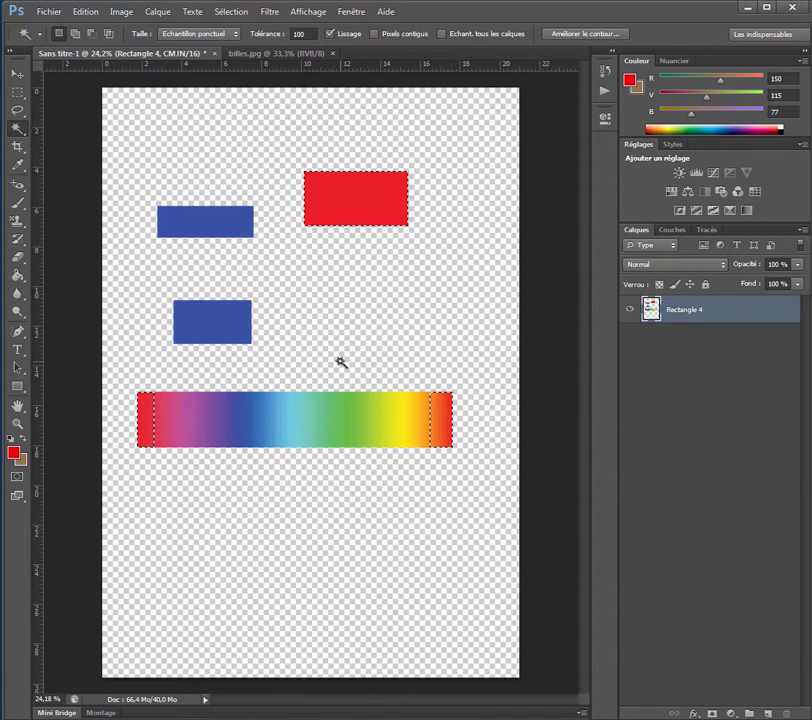
key(ctrl+d)
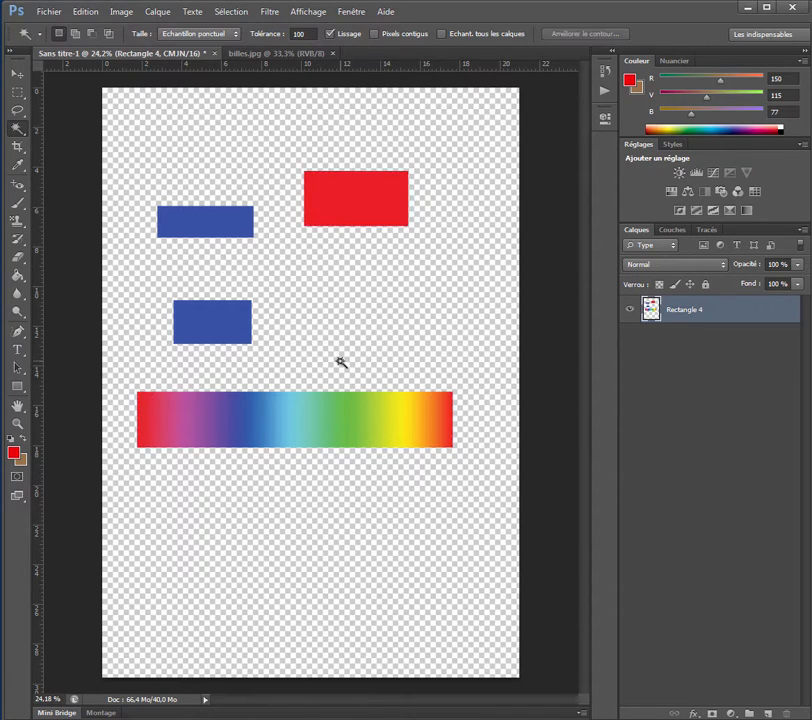
Select the similar blues across the layer from the blue part of the gradient bar, and clear the selection.
click(240, 404)
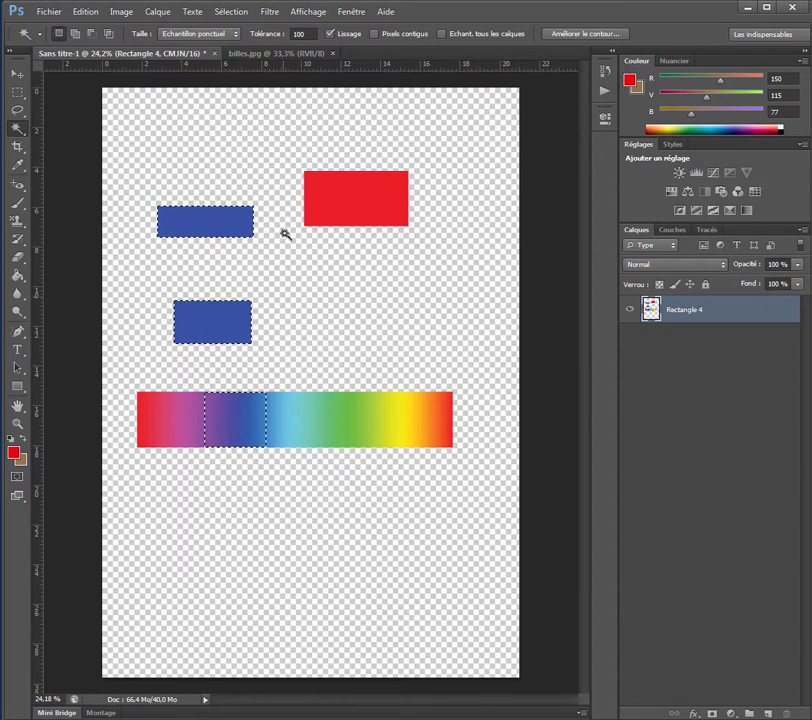
scroll(324, 187, up, 1)
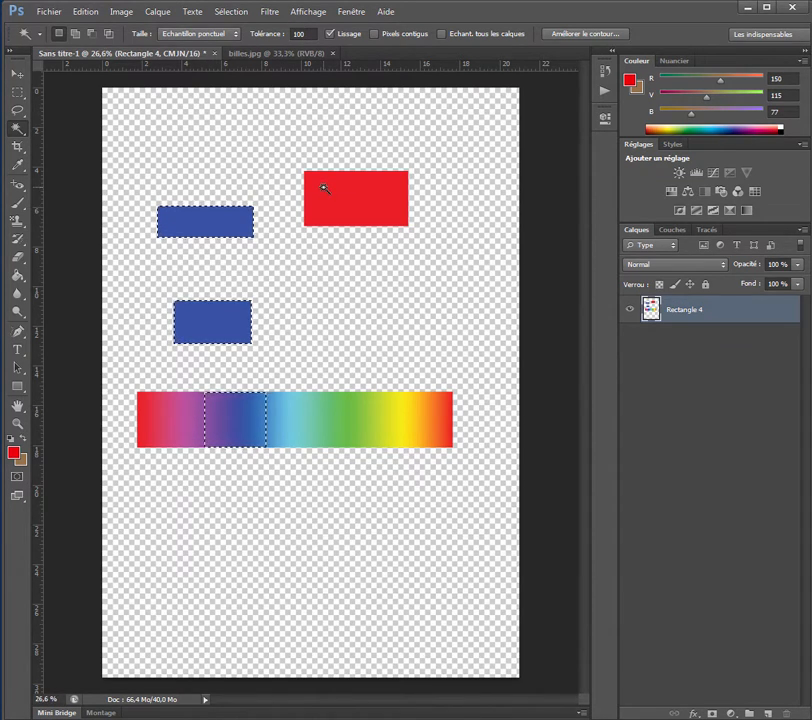
scroll(324, 187, down, 1)
scroll(324, 187, down, 1)
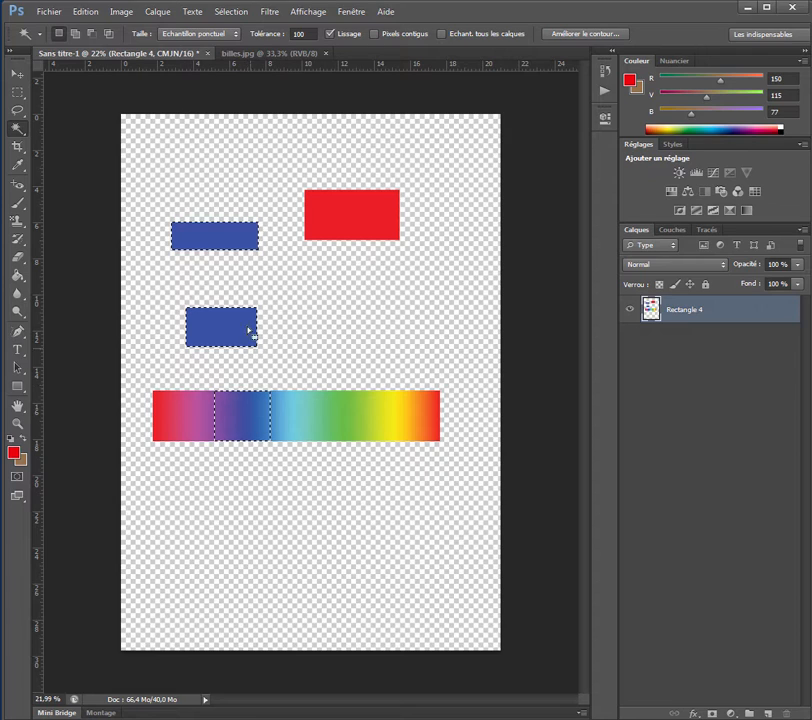
key(ctrl+d)
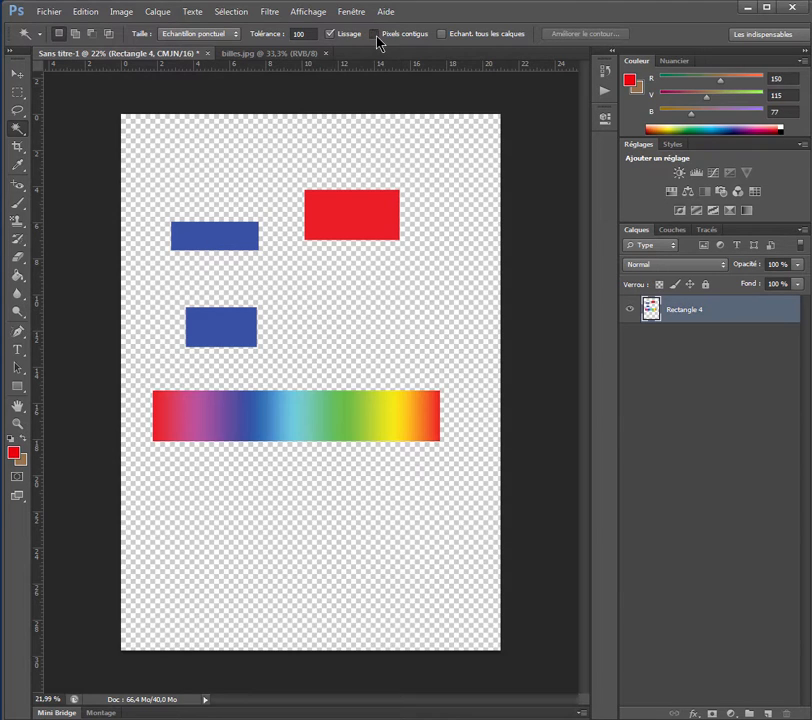
Restrict the Magic Wand to contiguous pixels (Pixels contigus), select only the upper blue rectangle, and clear the selection.
click(202, 236)
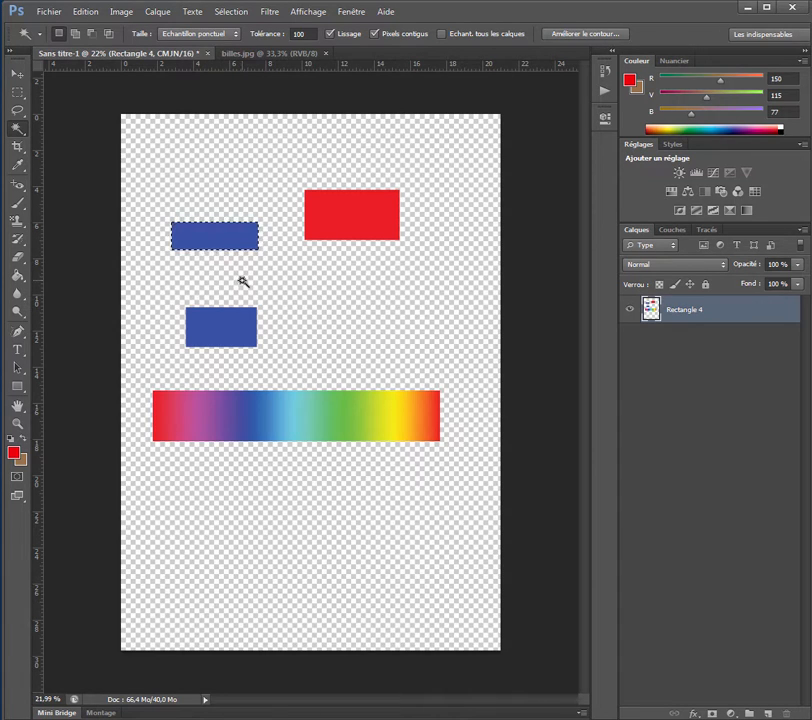
scroll(241, 283, down, 1)
scroll(242, 282, up, 1)
scroll(242, 282, up, 1)
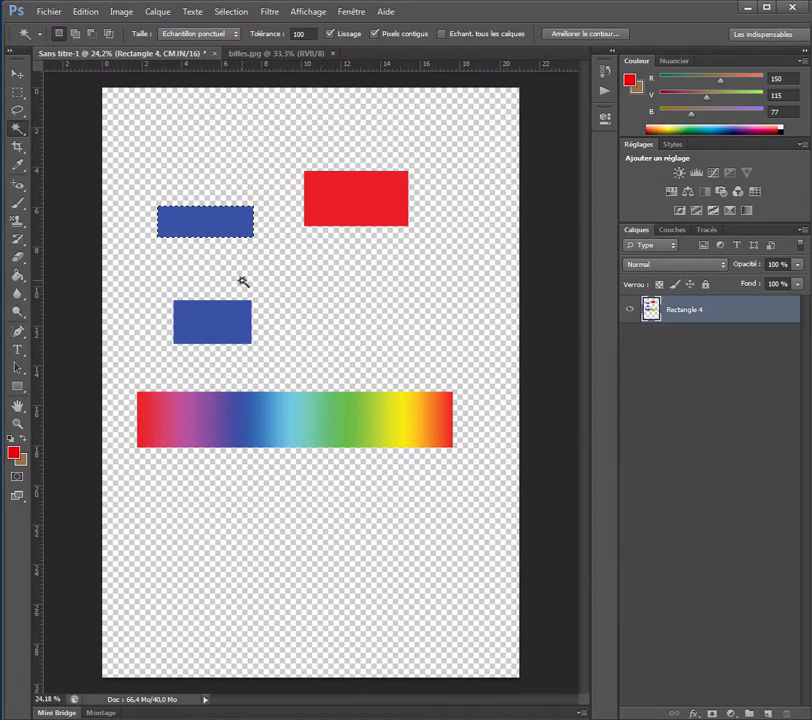
key(ctrl+d)
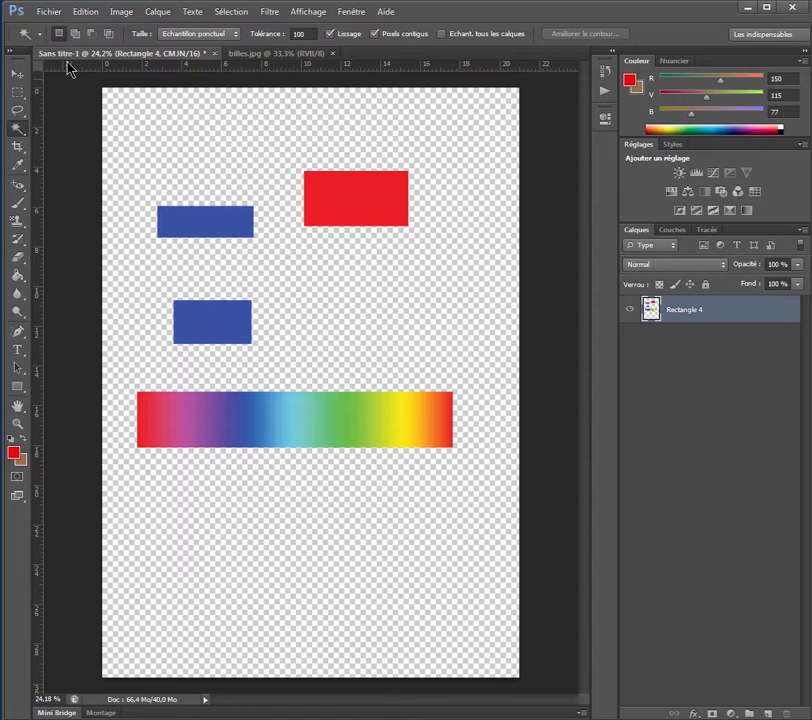
Select the upper blue rectangle and add the gradient bar's green and yellow areas to the selection.
click(176, 215)
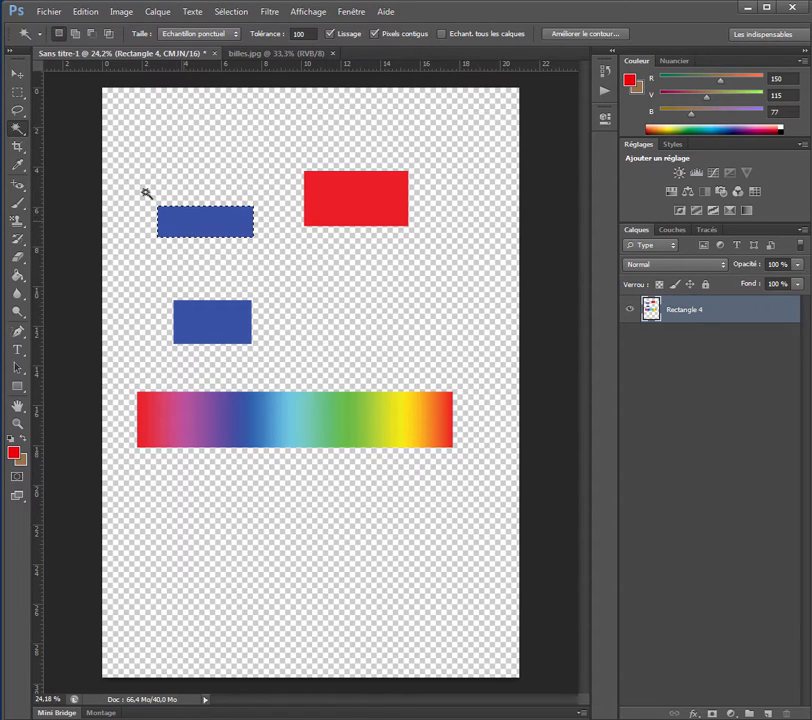
click(76, 34)
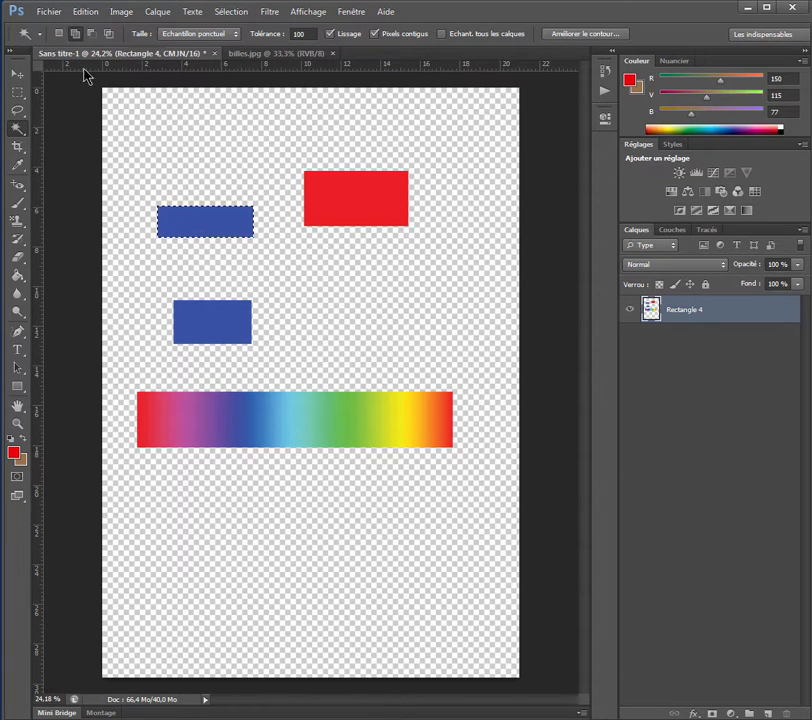
click(346, 407)
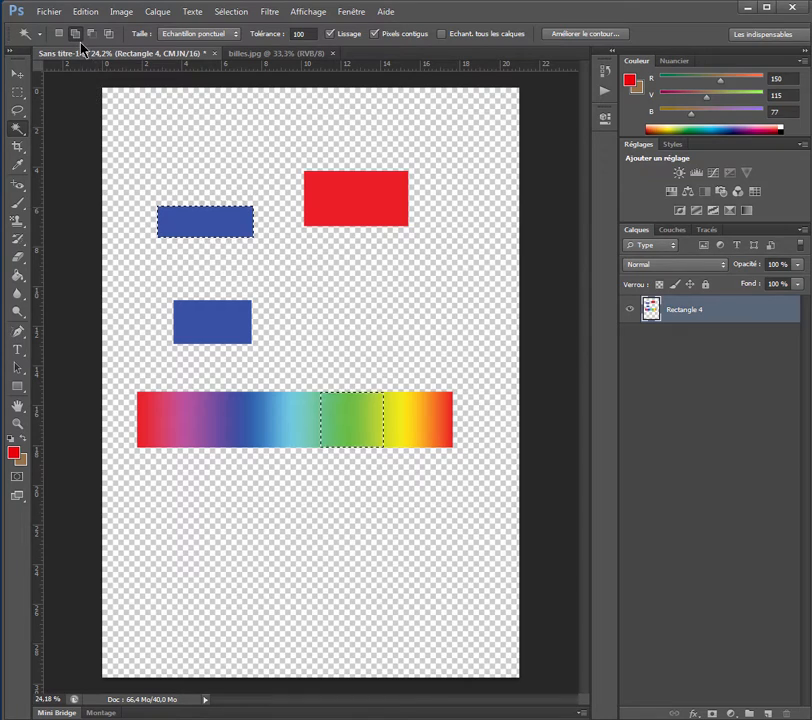
shift+click(403, 405)
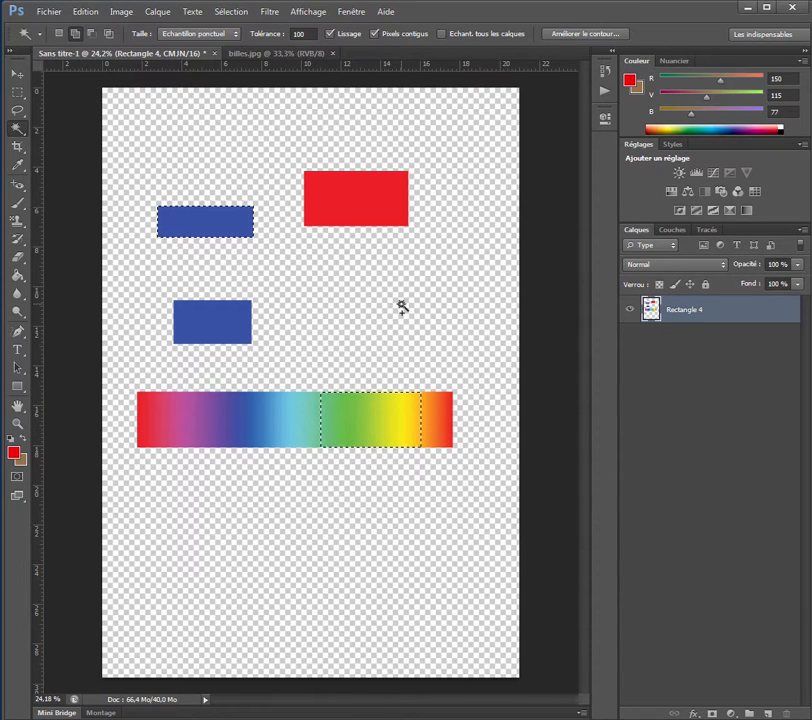
Subtract the yellow and orange part of the gradient bar from the current selection with the Magic Wand.
click(92, 35)
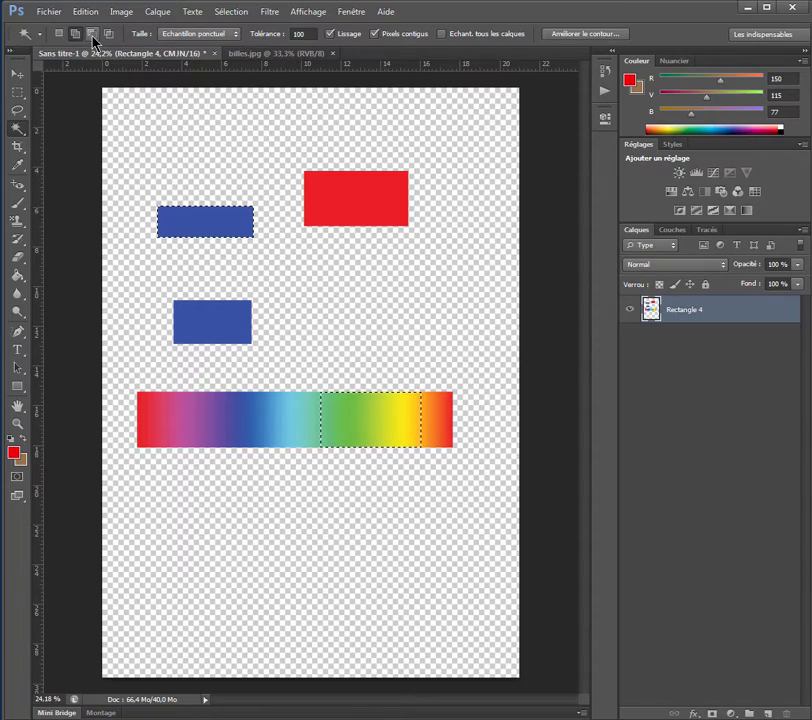
scroll(354, 327, down, 1)
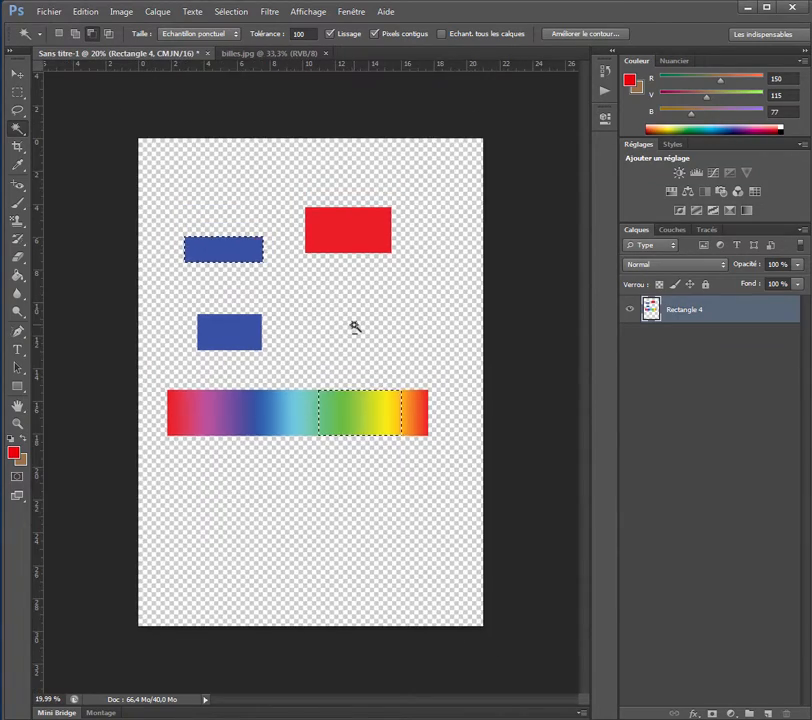
scroll(354, 327, up, 2)
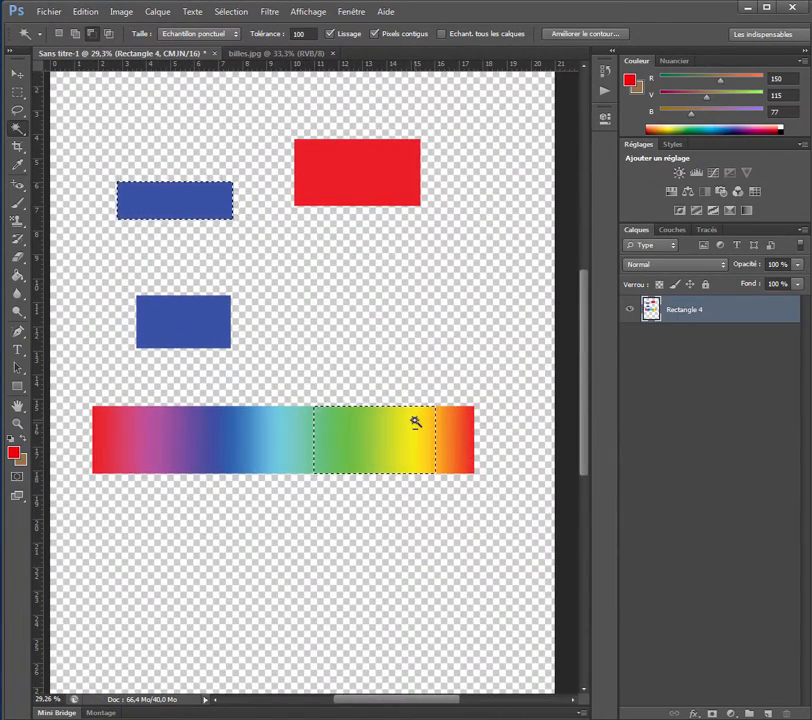
scroll(415, 423, up, 1)
scroll(413, 423, up, 1)
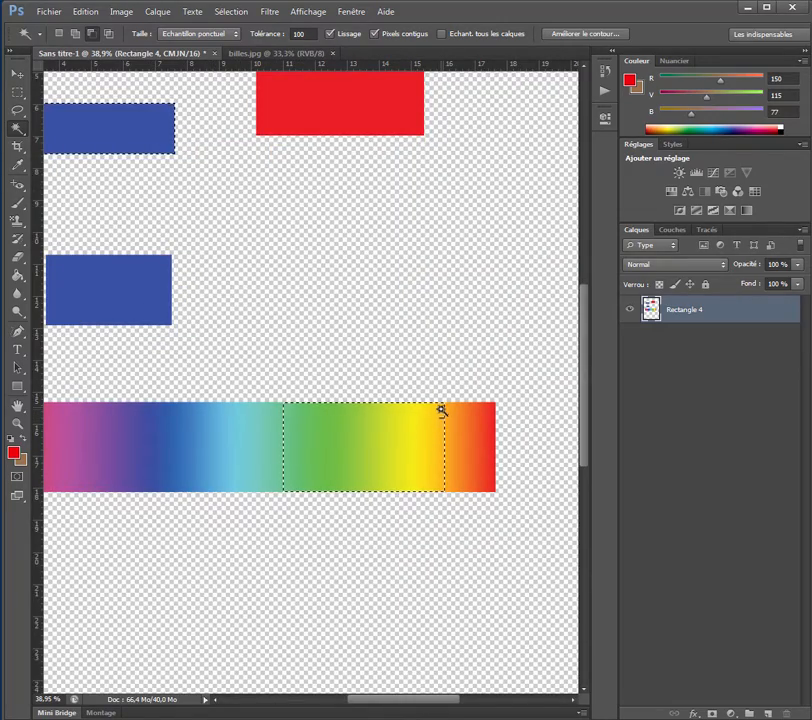
click(440, 415)
scroll(406, 373, down, 2)
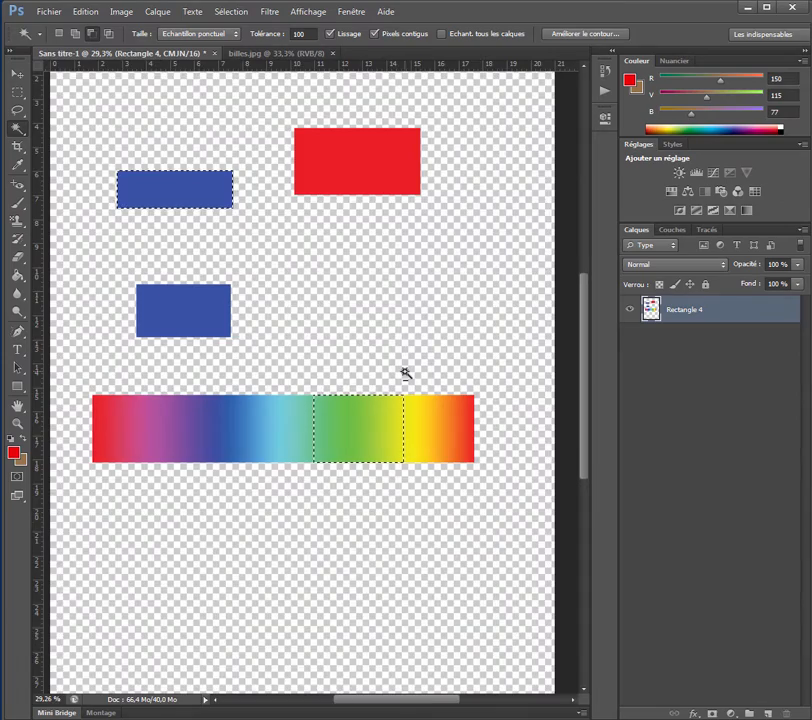
scroll(406, 373, down, 1)
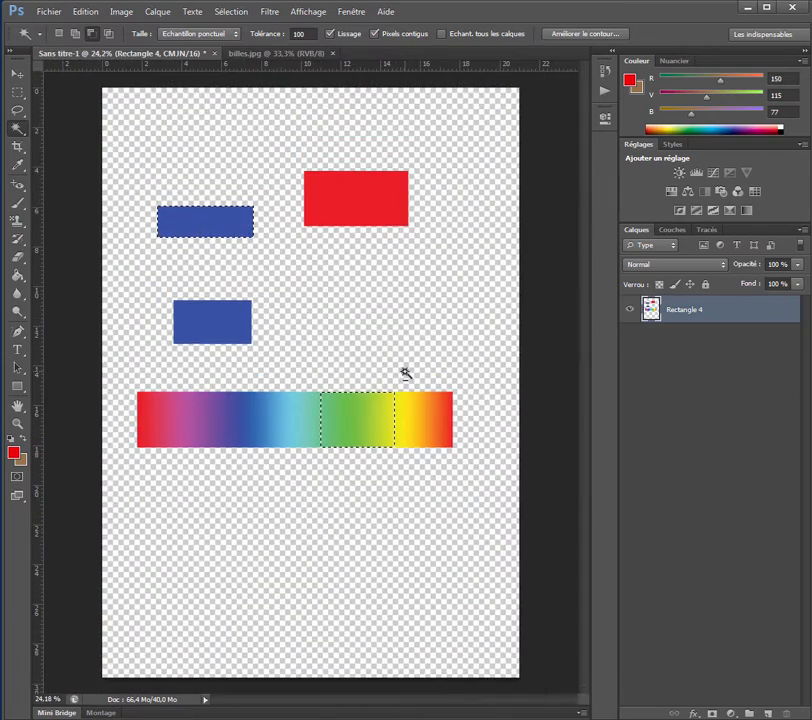
Clear the selection by intersecting it with the empty canvas, and draw a rectangular marquee overlapping both blue rectangles and the red one.
click(109, 36)
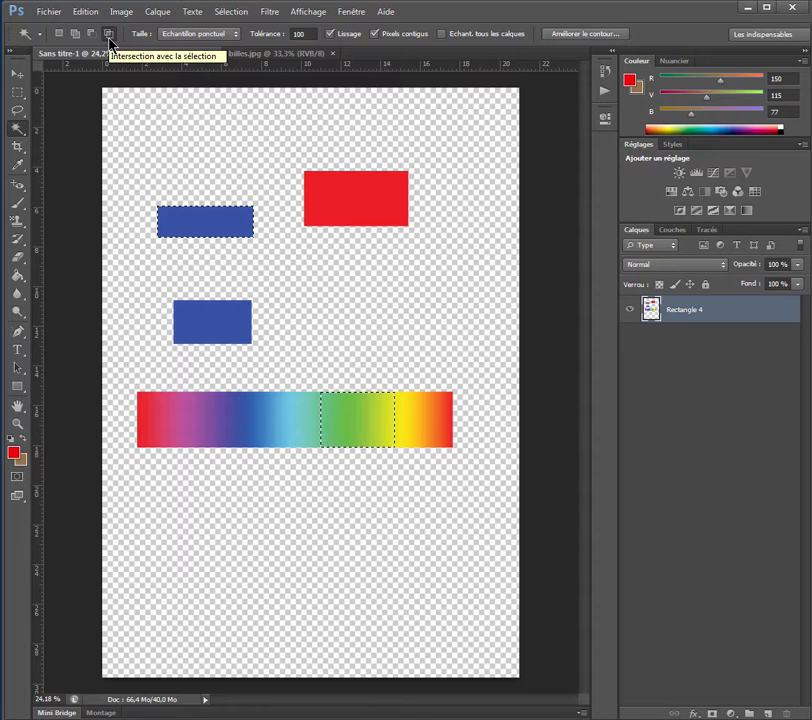
click(148, 157)
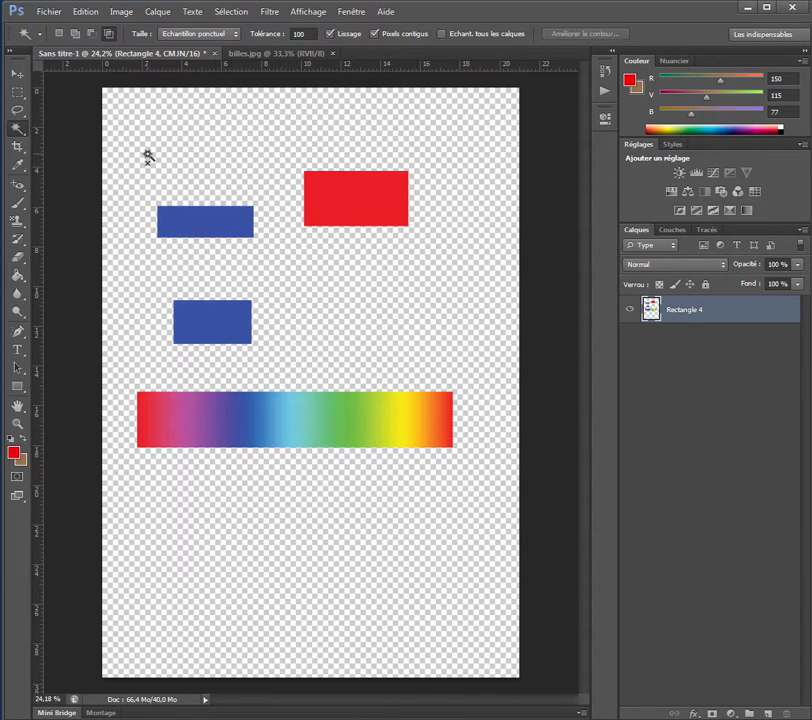
click(17, 91)
drag(189, 200, 342, 326)
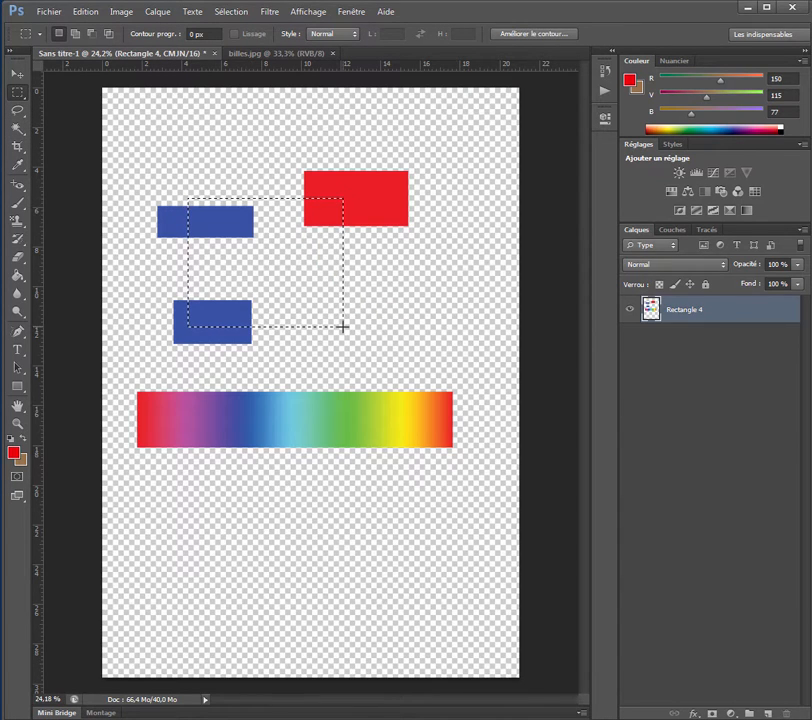
Intersect the marquee with a second one reaching from the gradient bar to the lower blue rectangle's height, and clear the selection.
click(109, 35)
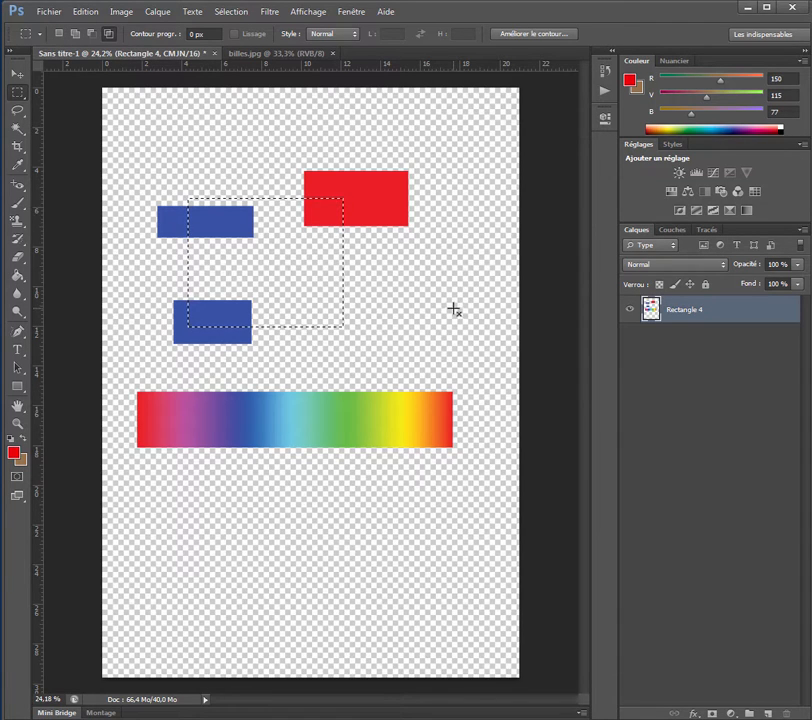
drag(448, 303, 198, 428)
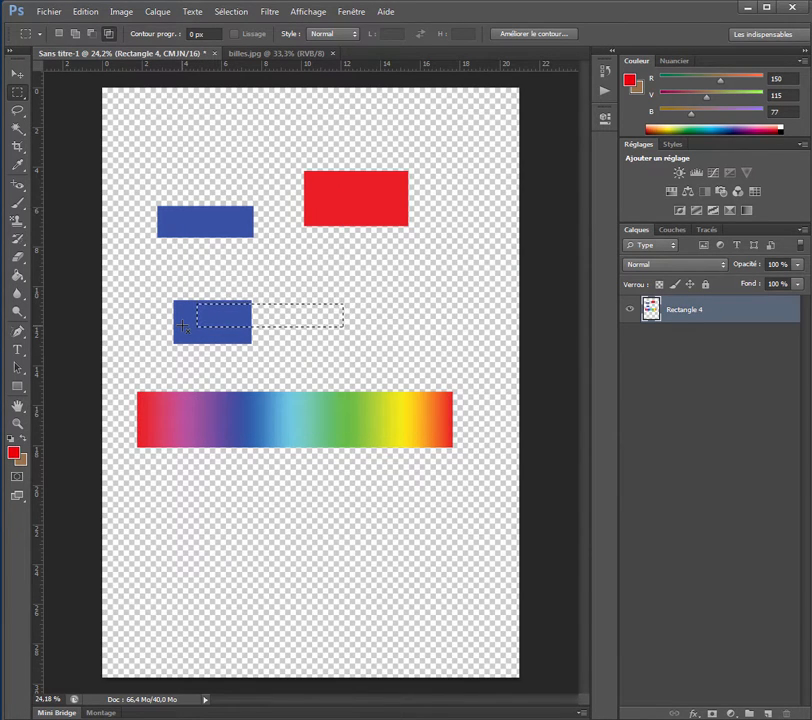
click(183, 326)
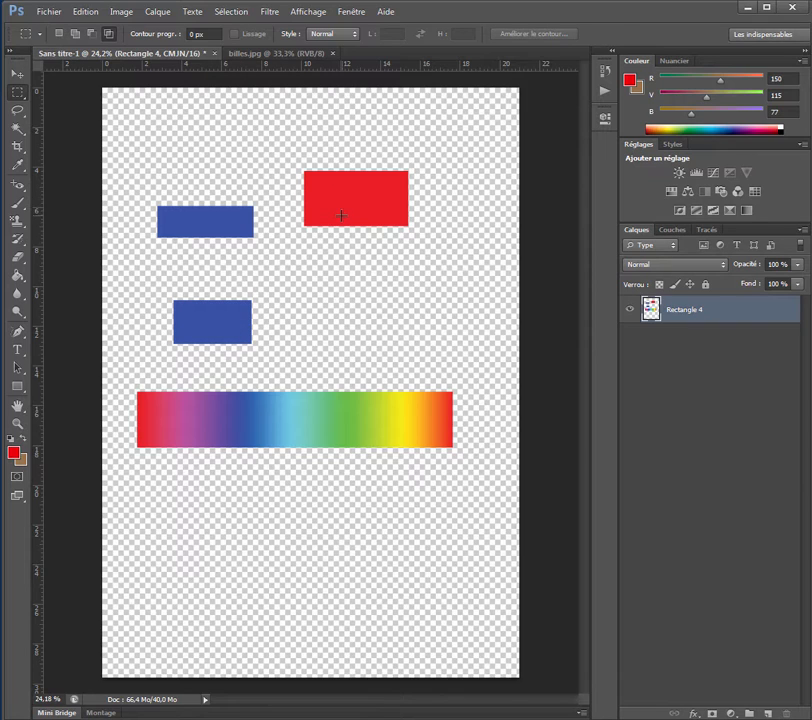
In billes.jpg, make a new Magic Wand selection of the black ball's dark surface at tolerance 20, and clear it.
click(245, 54)
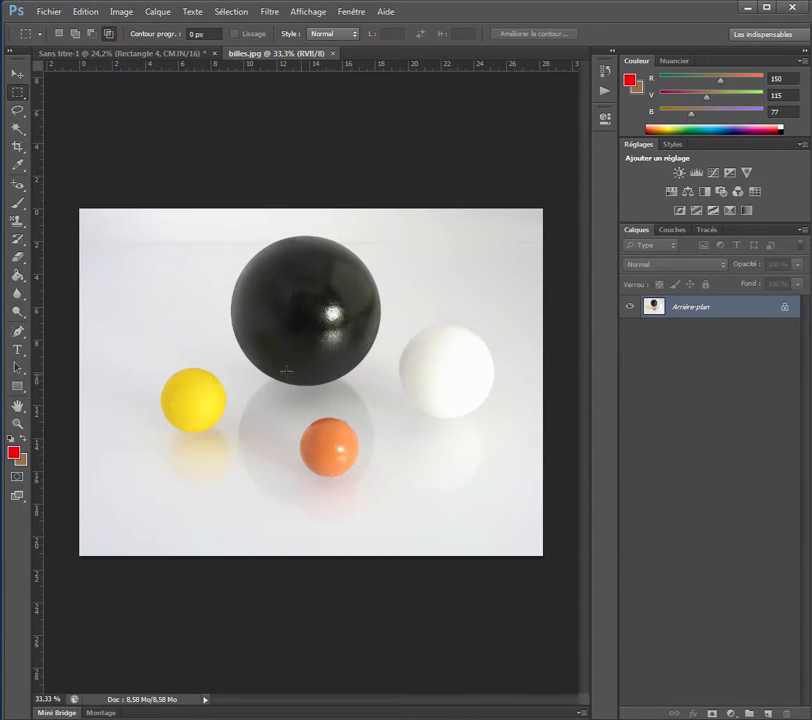
click(18, 130)
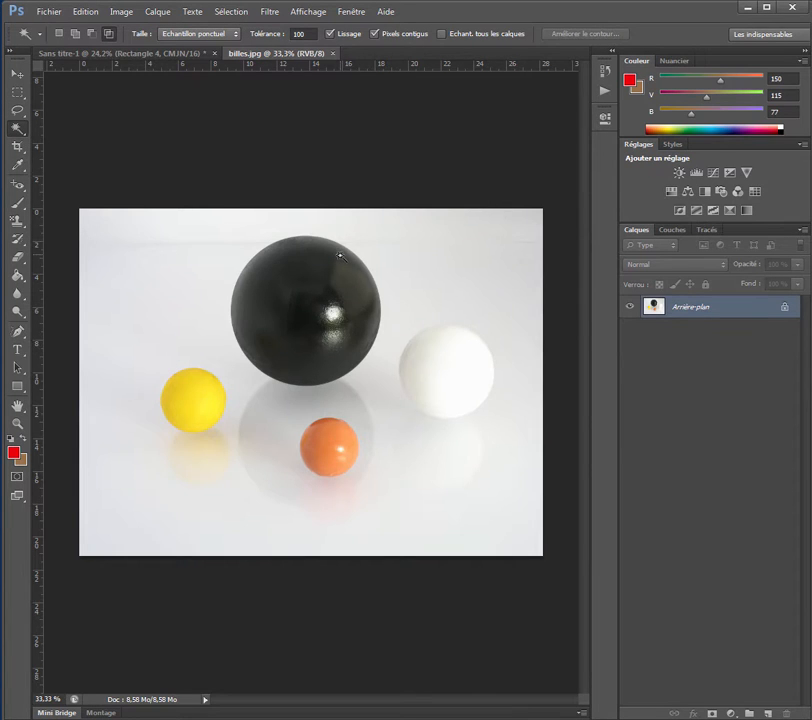
scroll(340, 257, down, 1)
scroll(341, 257, up, 4)
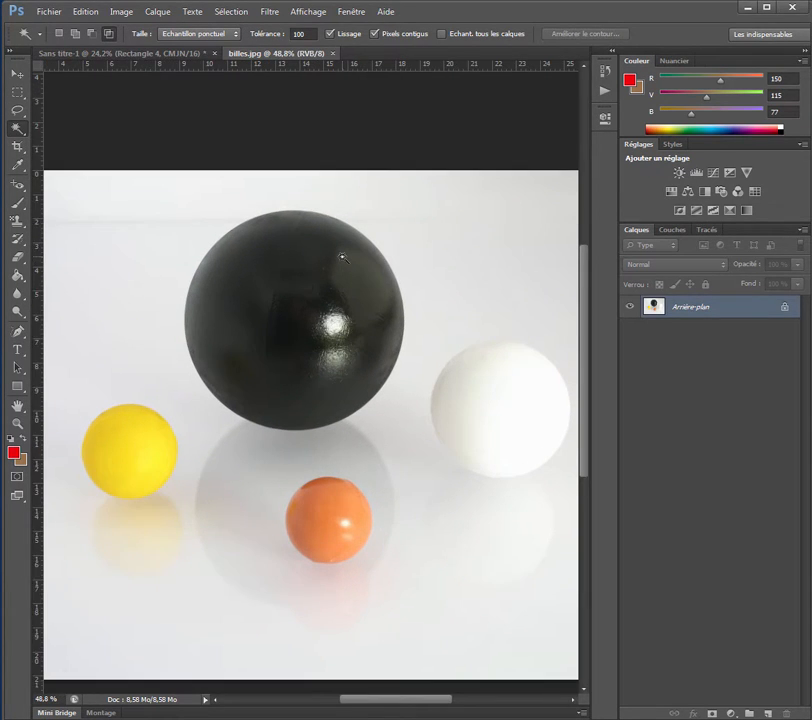
scroll(341, 257, down, 1)
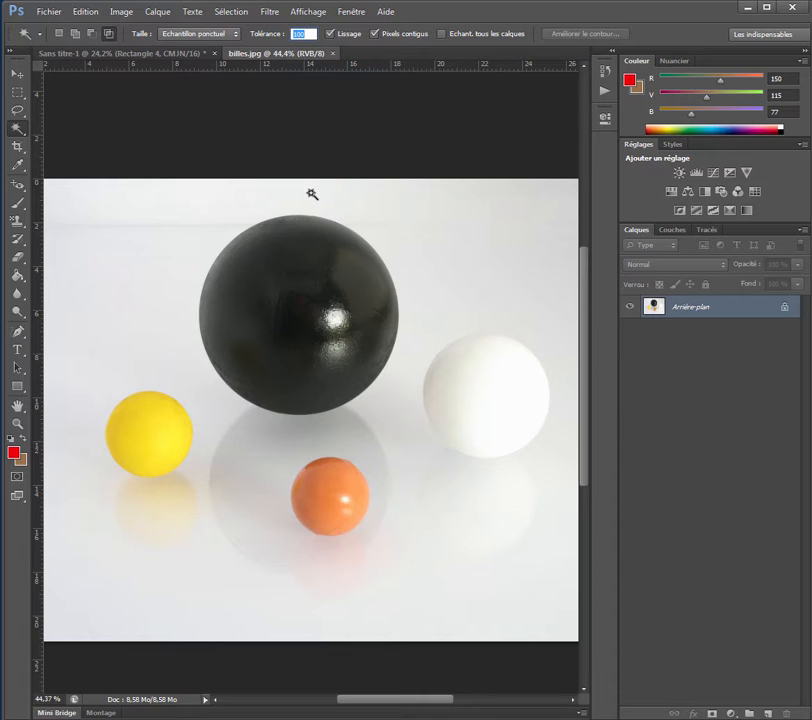
click(60, 35)
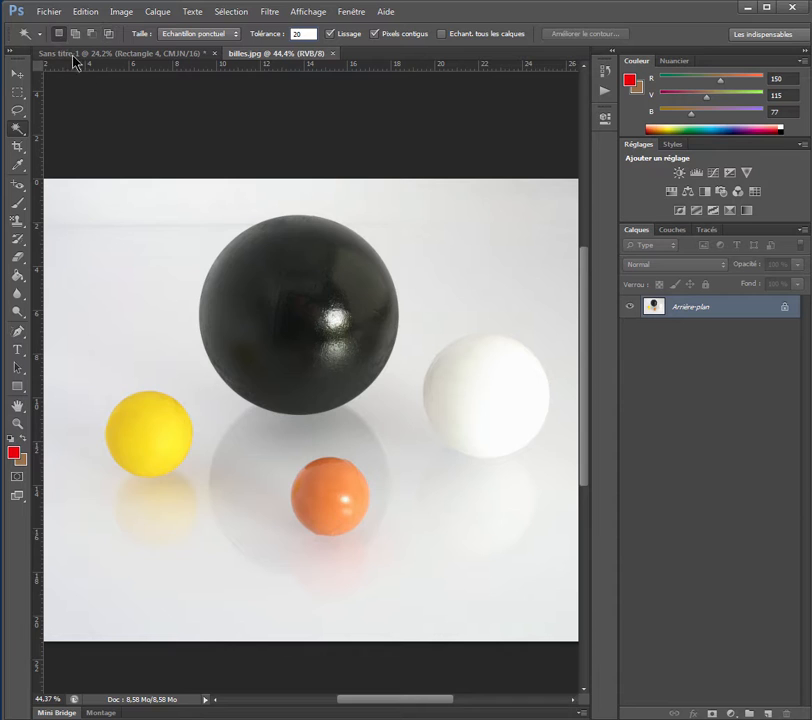
click(307, 261)
shift+click(247, 350)
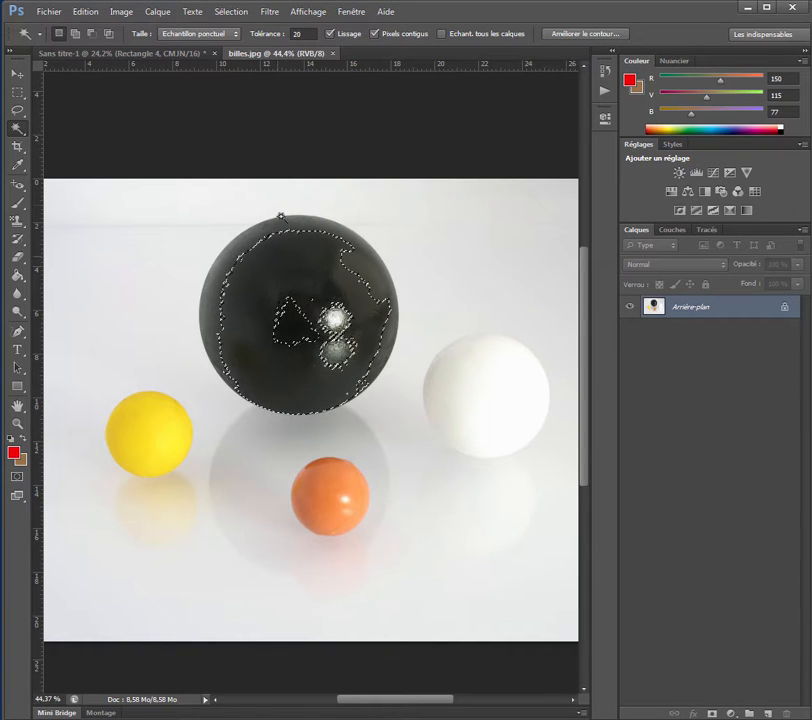
click(302, 134)
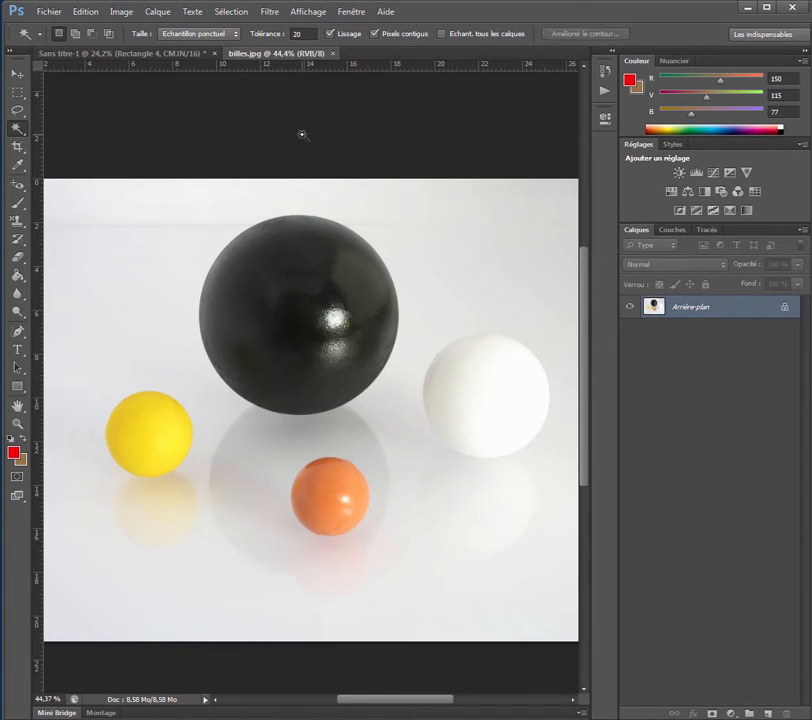
Select the black ball's surface with the Magic Wand at tolerance 40, and add its lighter upper-left rim to the selection.
double_click(305, 33)
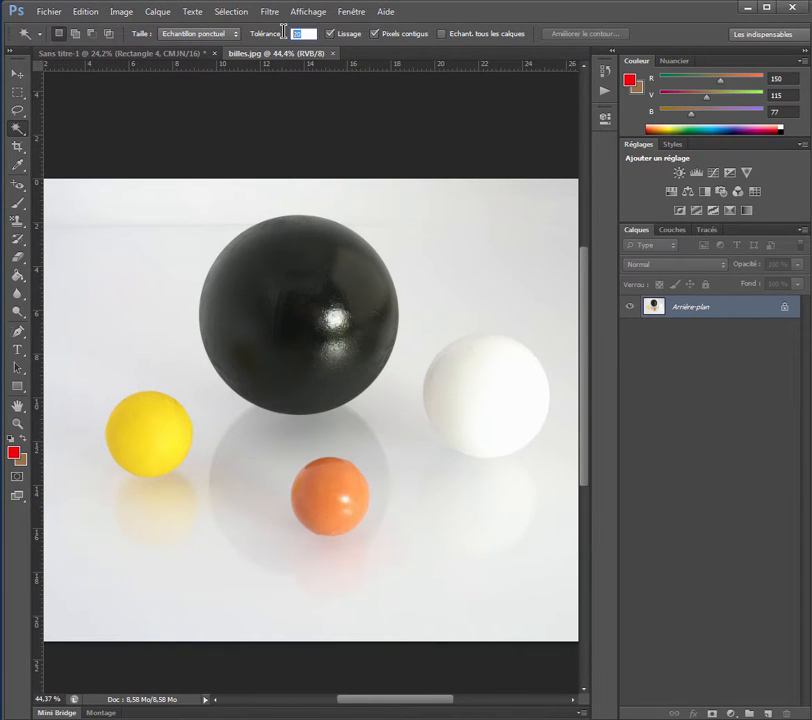
click(291, 262)
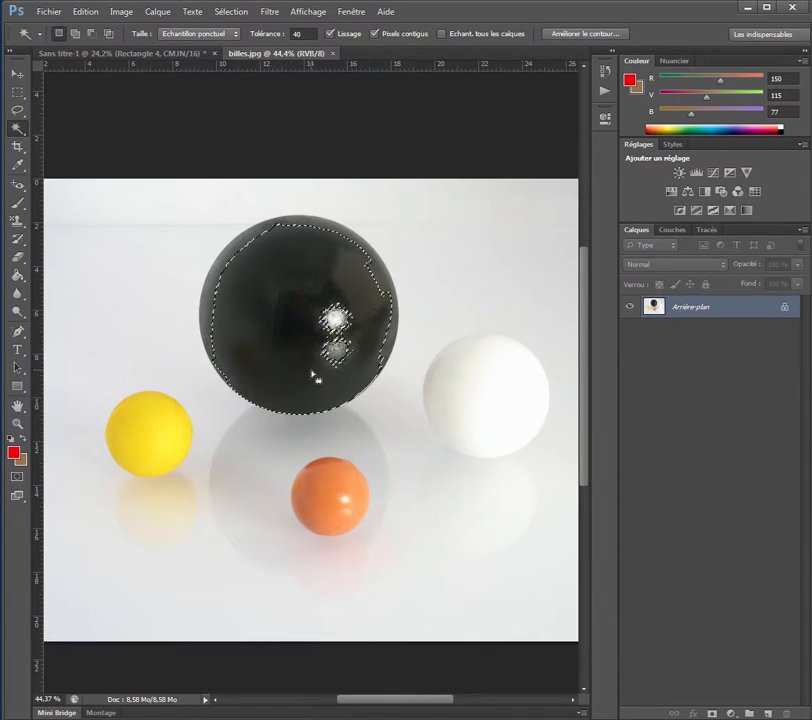
click(76, 34)
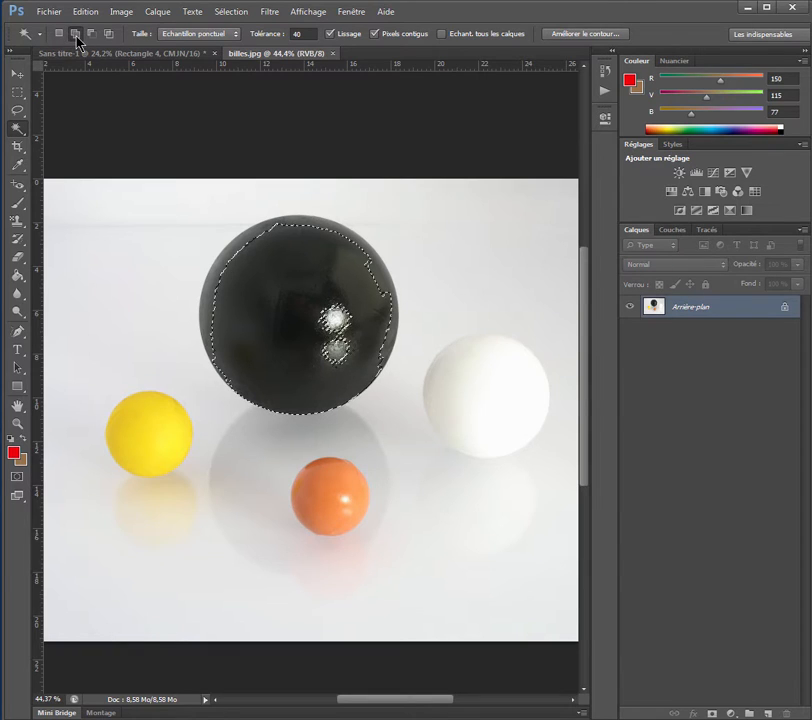
click(244, 246)
Examine the selection outline around the black ball's edge and the gaps at its bright highlights.
scroll(315, 277, up, 1)
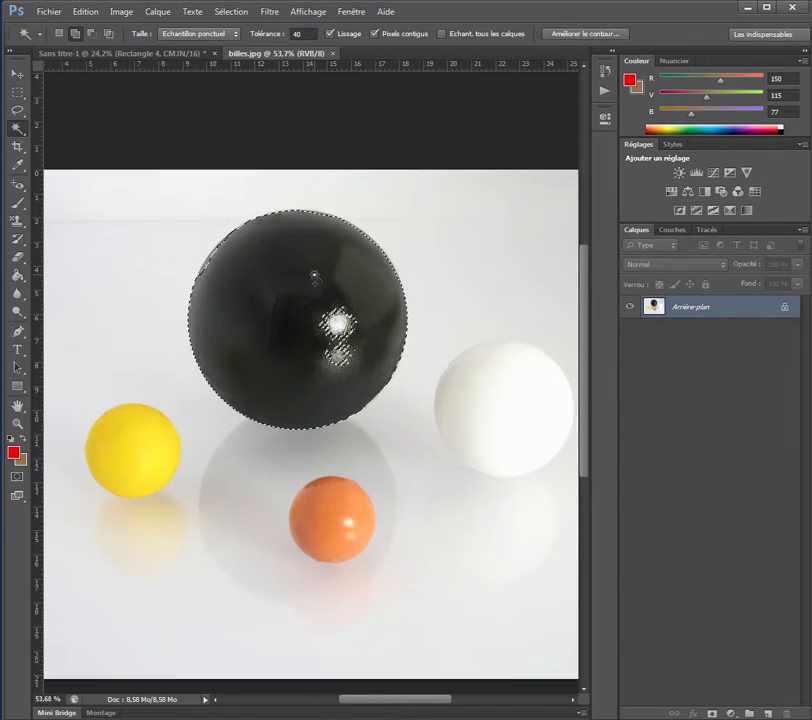
scroll(315, 278, up, 5)
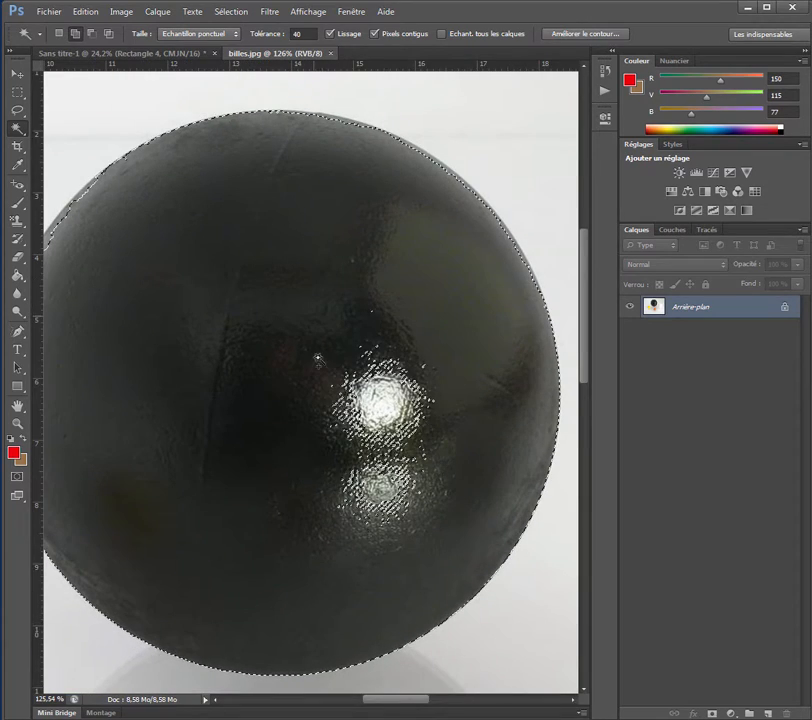
drag(384, 700, 368, 682)
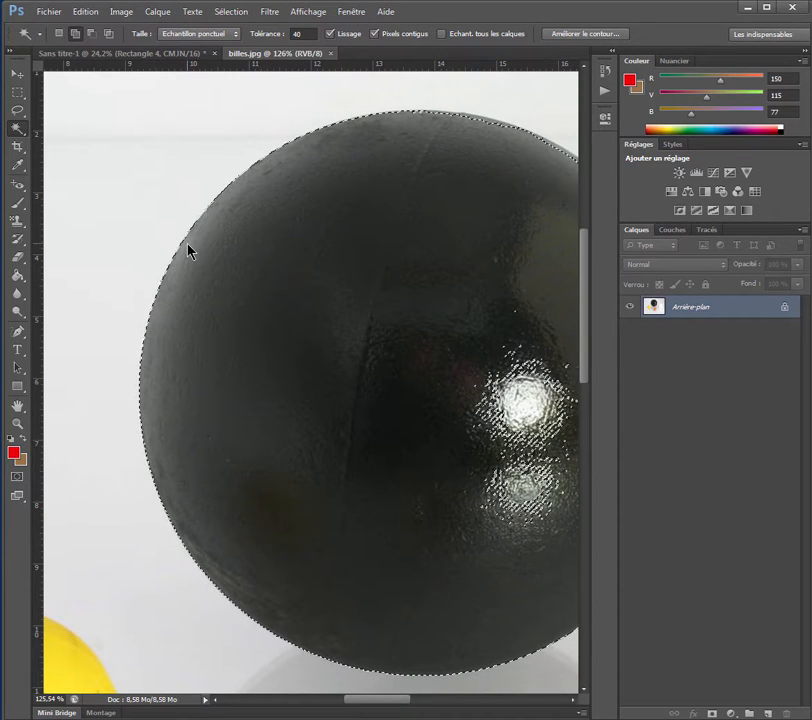
scroll(188, 250, down, 4)
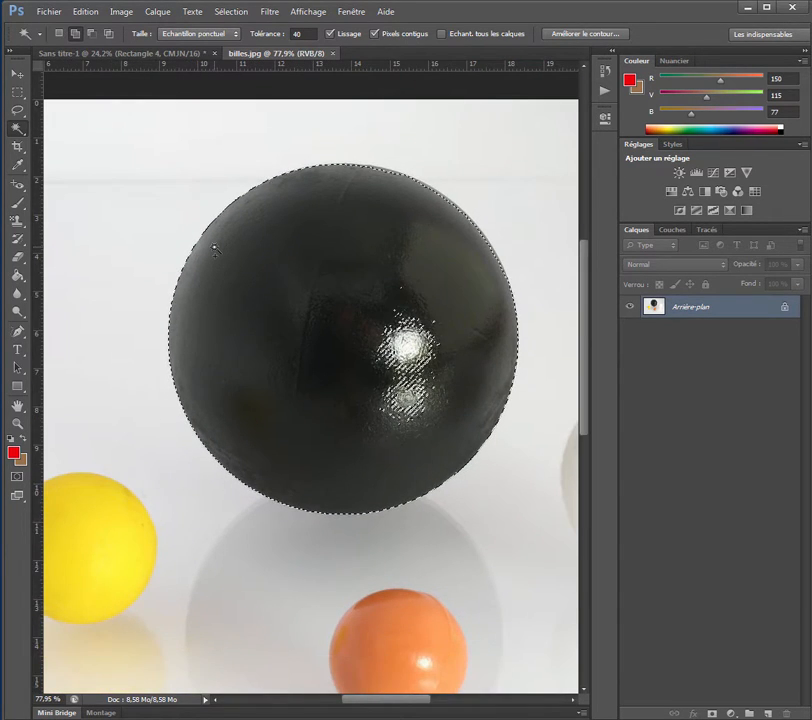
scroll(240, 210, up, 1)
scroll(360, 243, up, 2)
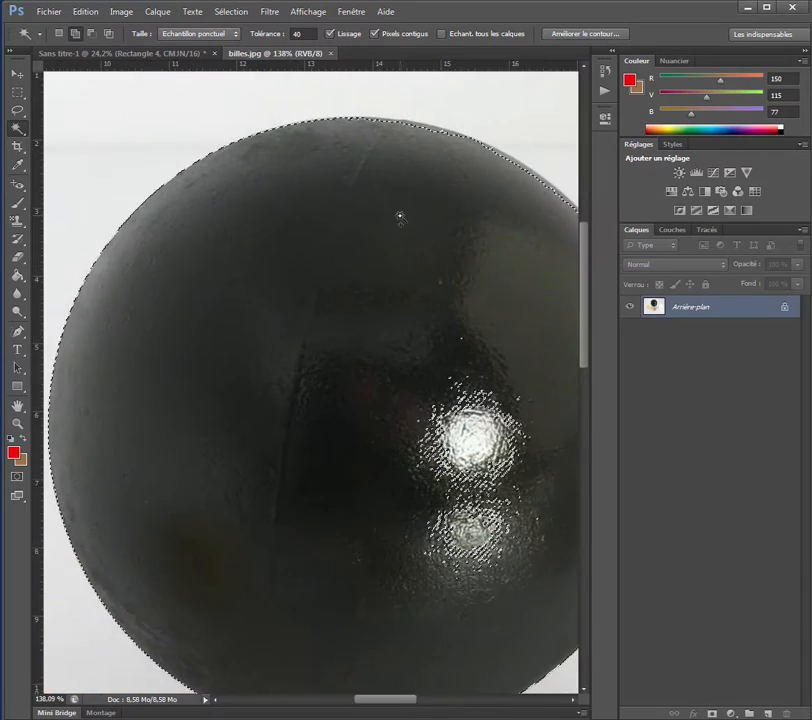
scroll(399, 216, up, 1)
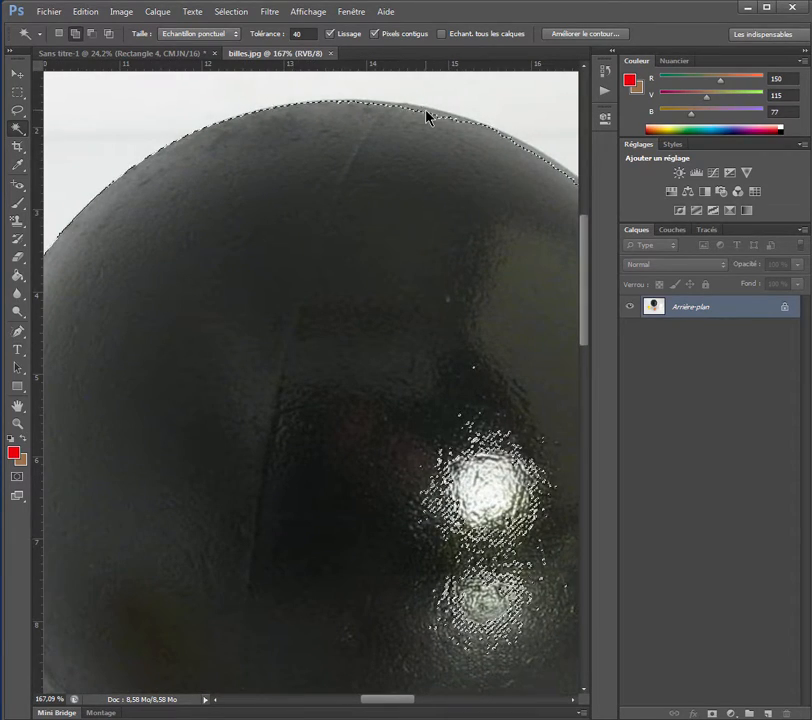
scroll(430, 115, down, 5)
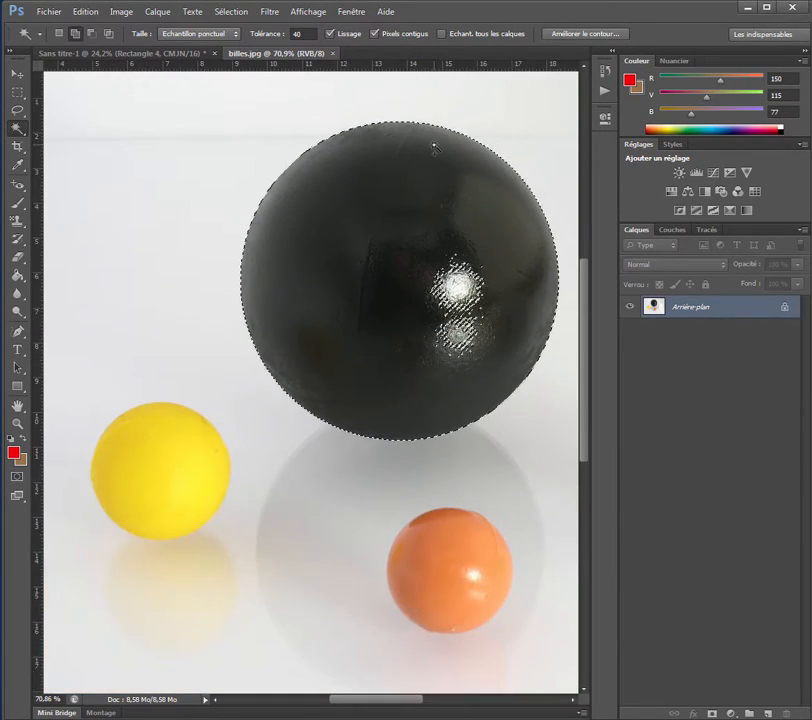
scroll(433, 147, down, 1)
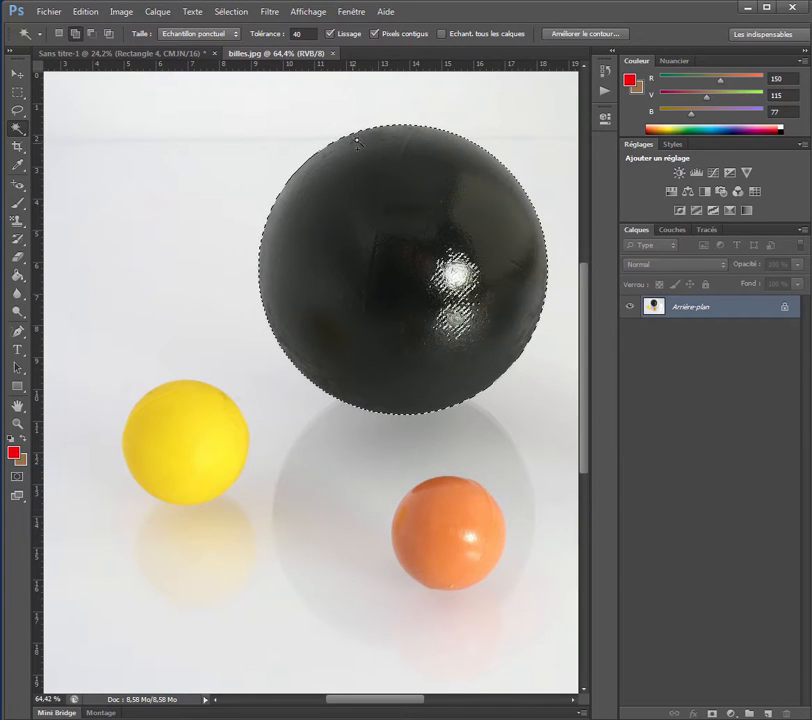
scroll(492, 340, down, 1)
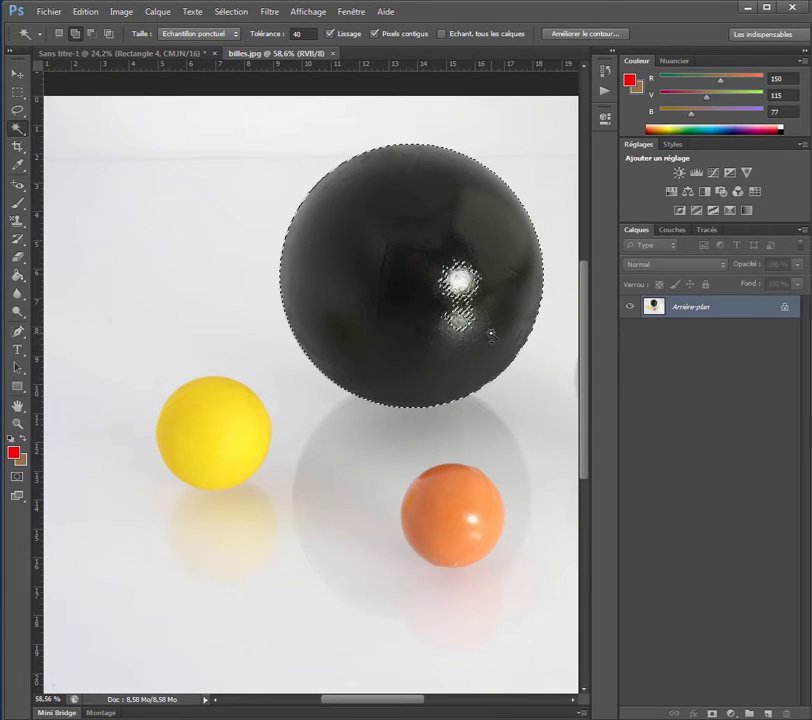
scroll(490, 335, up, 4)
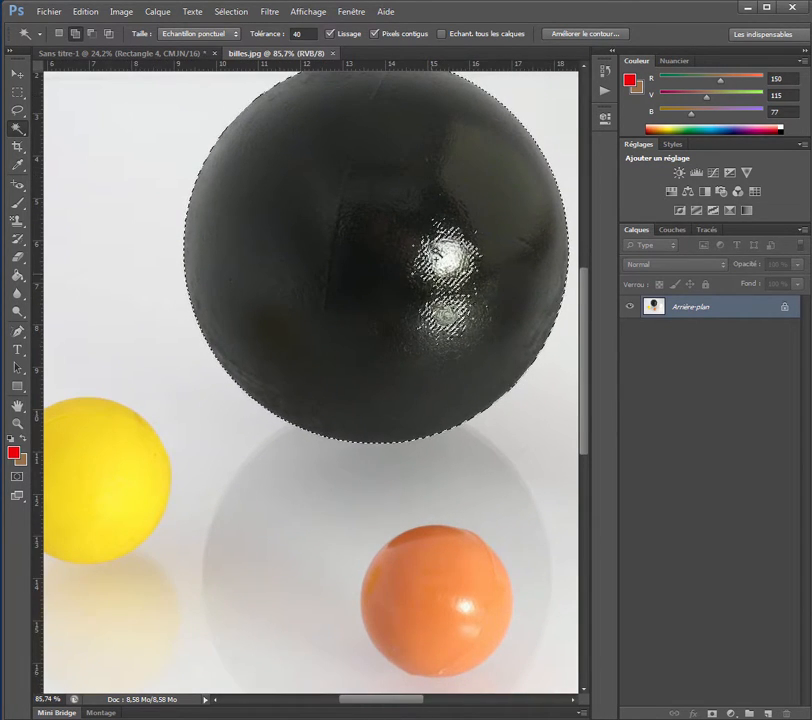
scroll(455, 245, down, 3)
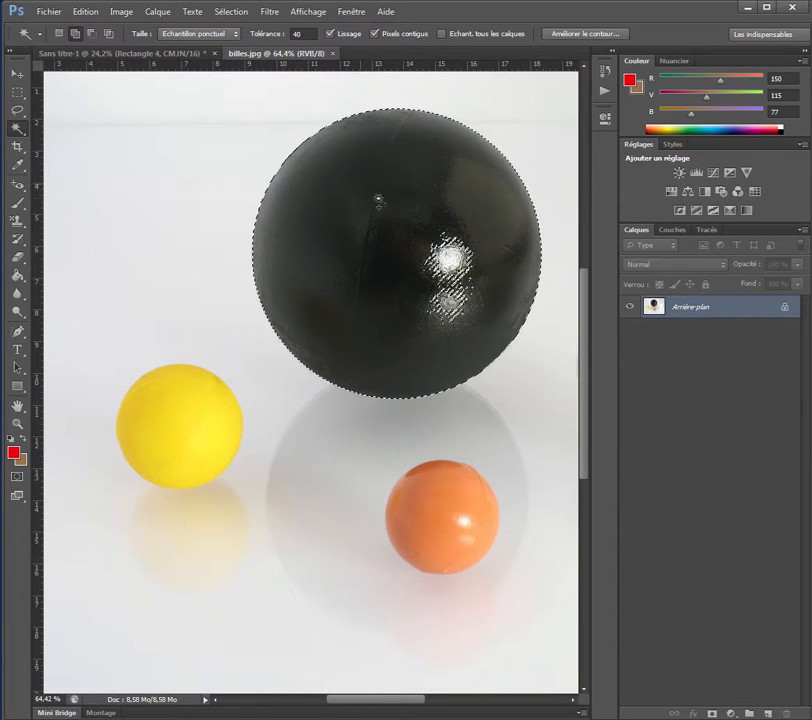
Add the black ball's unselected bright highlights to the selection by encircling them with the Lasso in add mode.
click(19, 112)
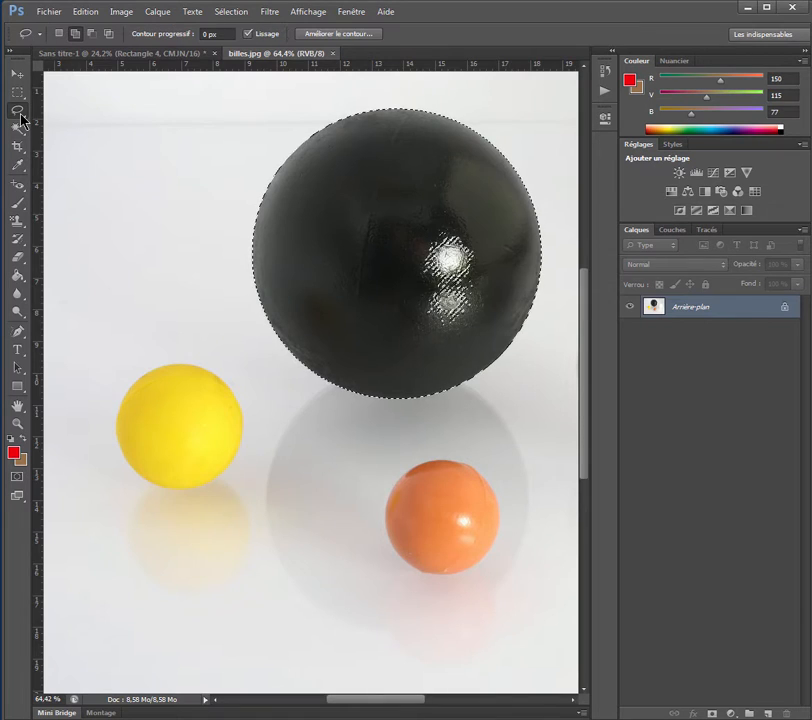
click(76, 35)
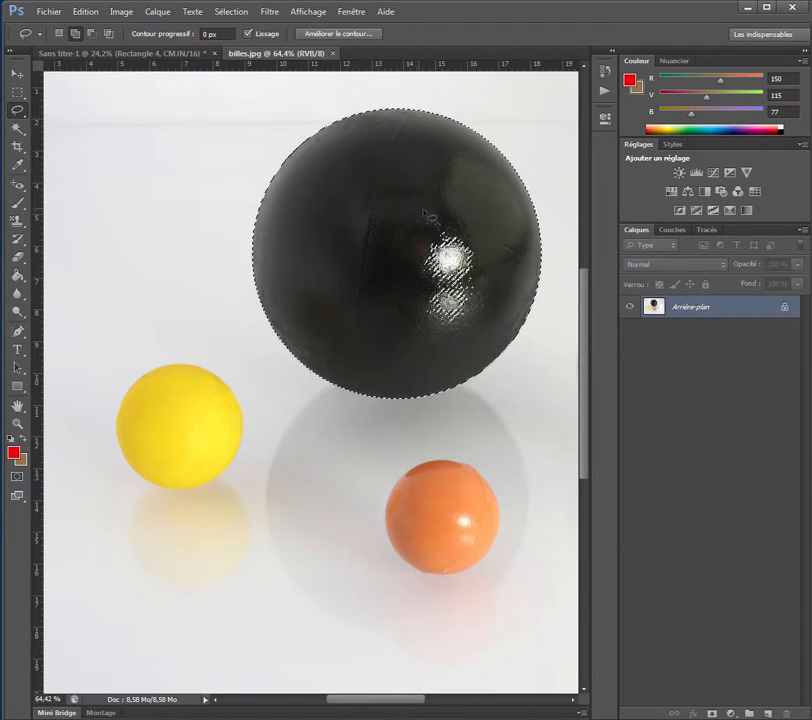
mouse_move(430, 209)
mouse_down()
mouse_move(398, 287)
mouse_move(420, 330)
mouse_up()
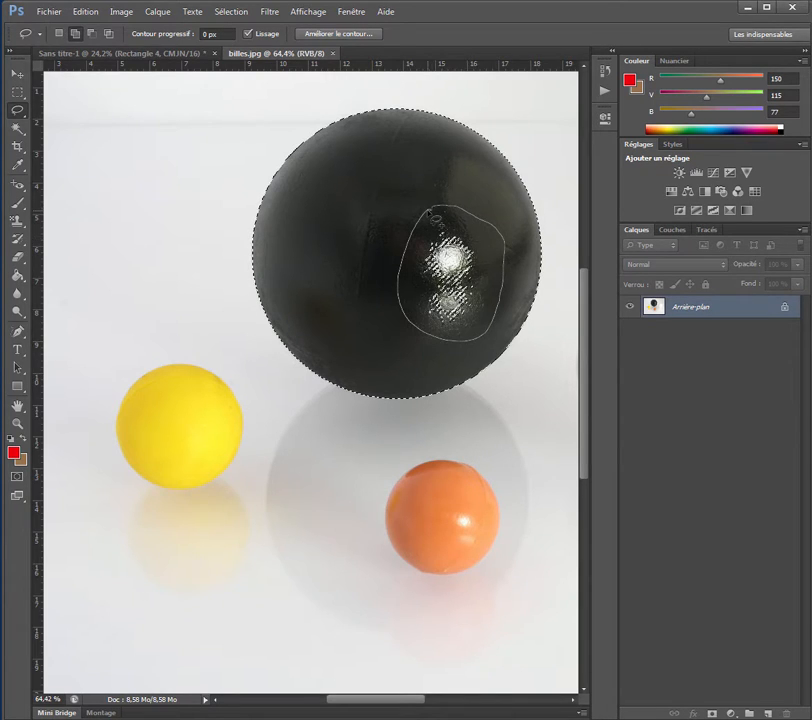
drag(432, 212, 431, 210)
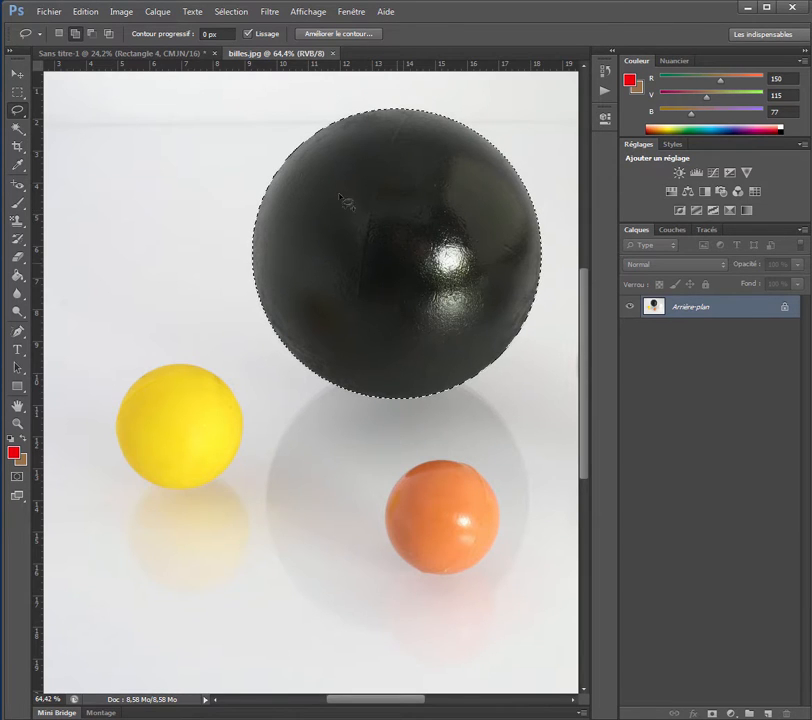
Copy the selected black ball and paste it onto a new layer.
scroll(504, 283, down, 2)
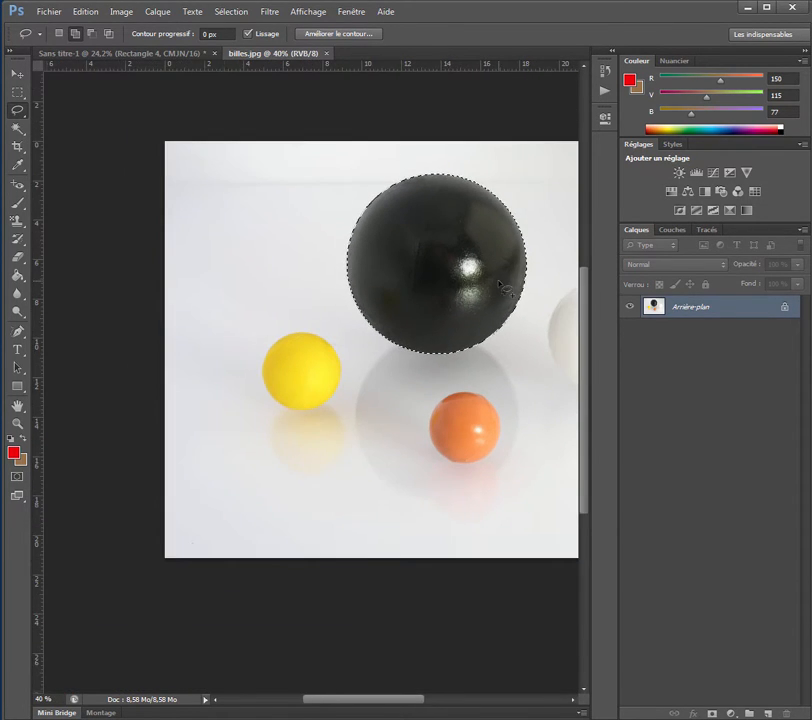
scroll(510, 290, down, 2)
scroll(500, 299, up, 2)
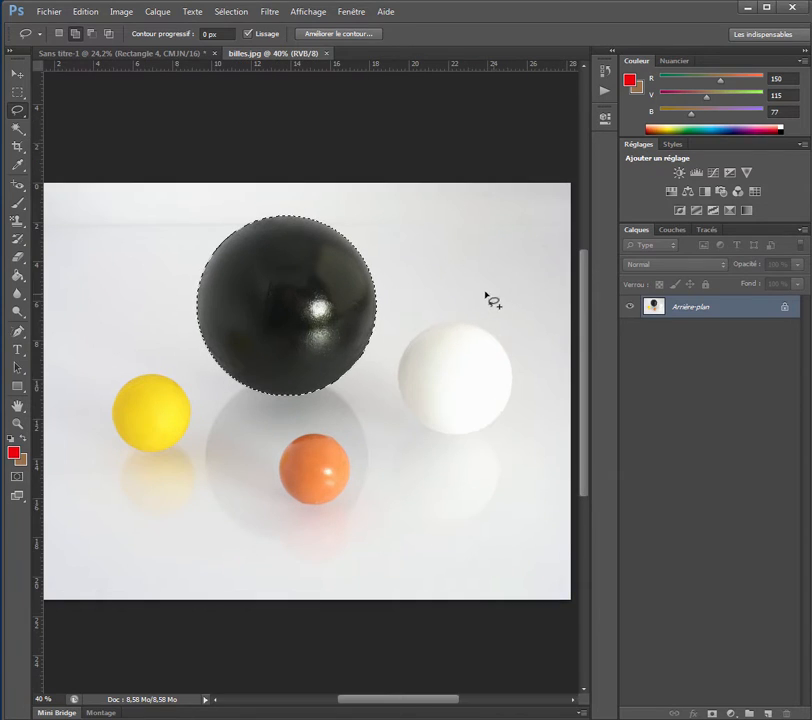
click(86, 13)
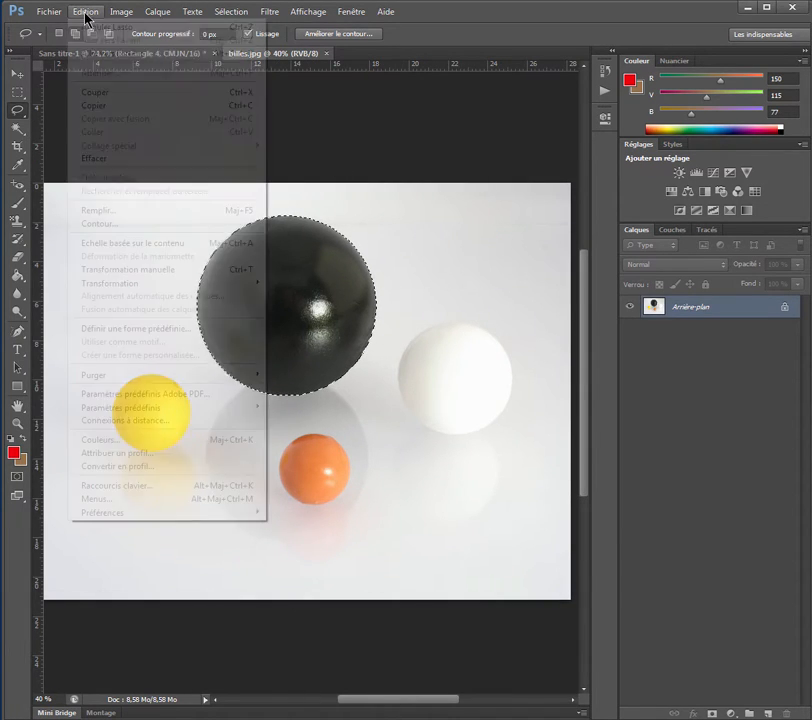
click(99, 108)
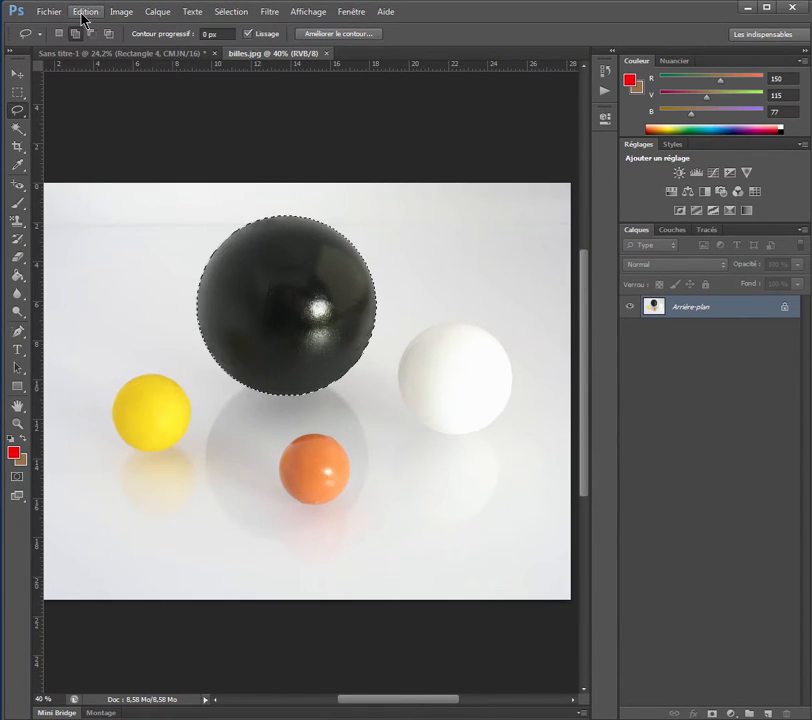
click(84, 13)
click(109, 133)
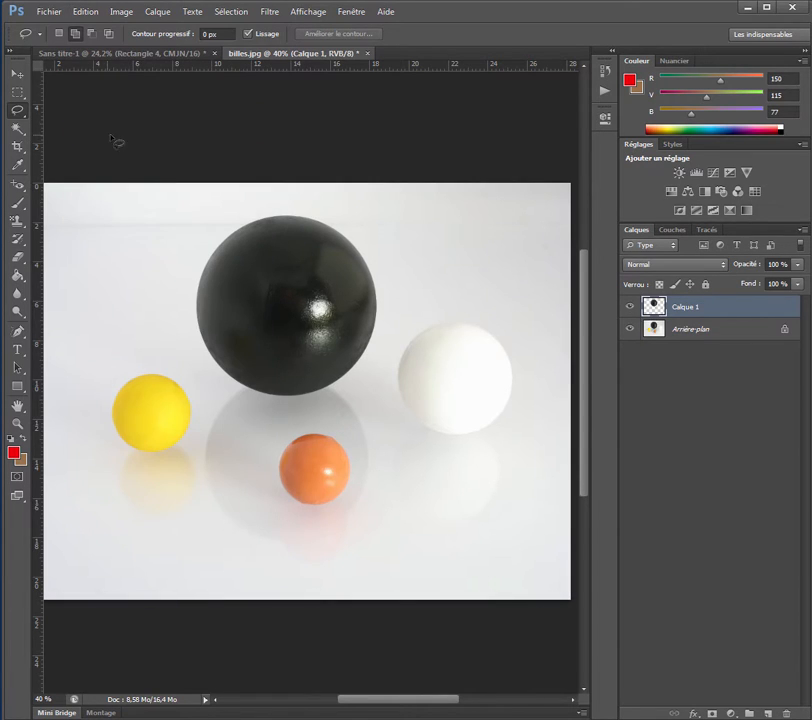
Move the pasted ball to the image's upper-left corner, and undo both the move and the paste.
click(18, 74)
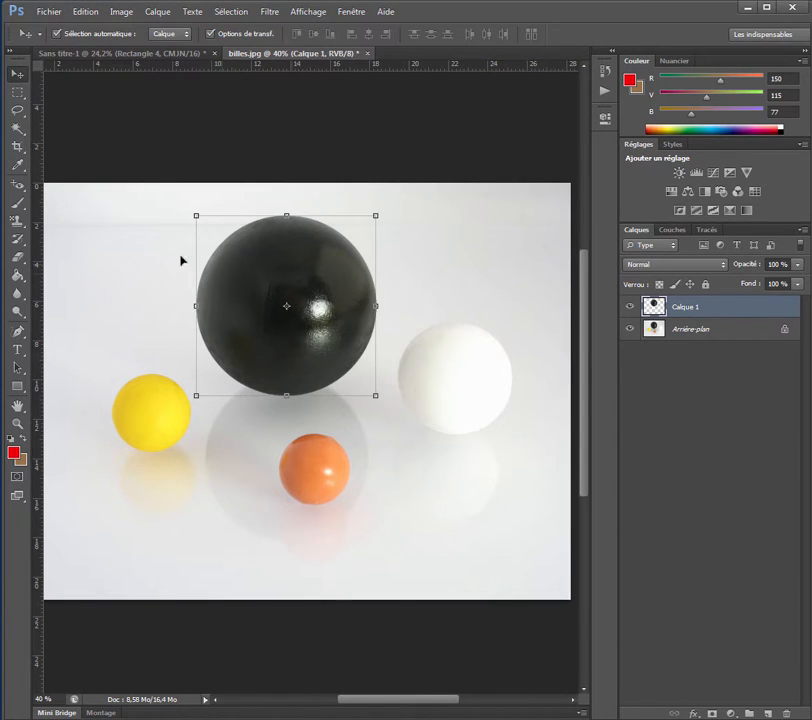
drag(319, 281, 164, 257)
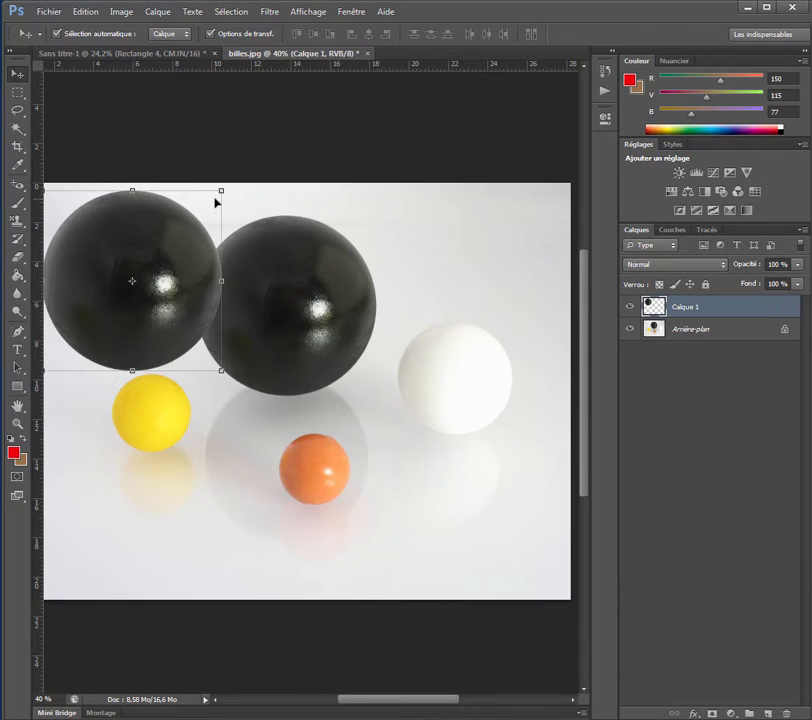
key(ctrl+z)
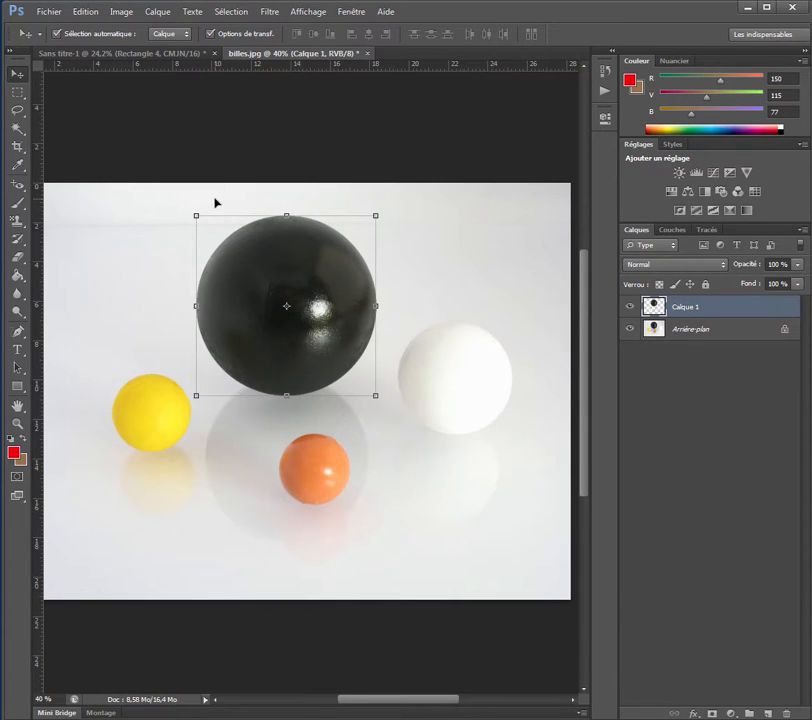
key(ctrl+alt+z)
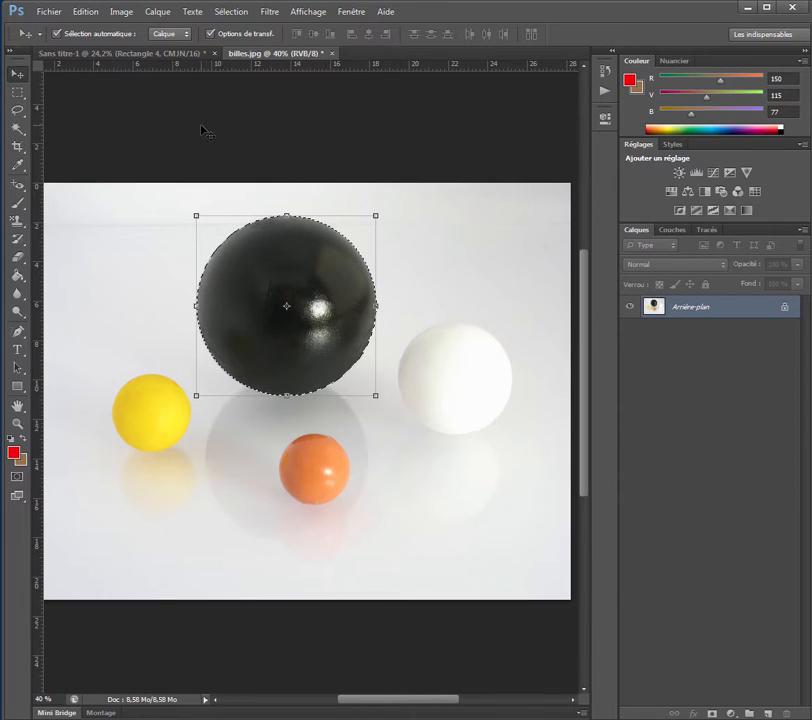
Add a Color Balance adjustment to the selected black ball, with midtones shifted to red +57 and green +80.
click(689, 193)
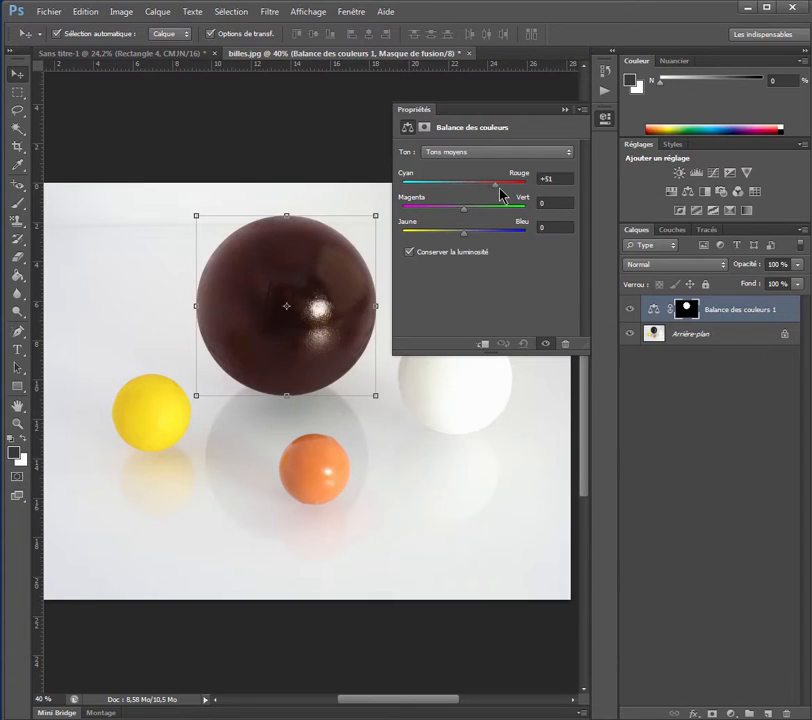
drag(465, 210, 498, 215)
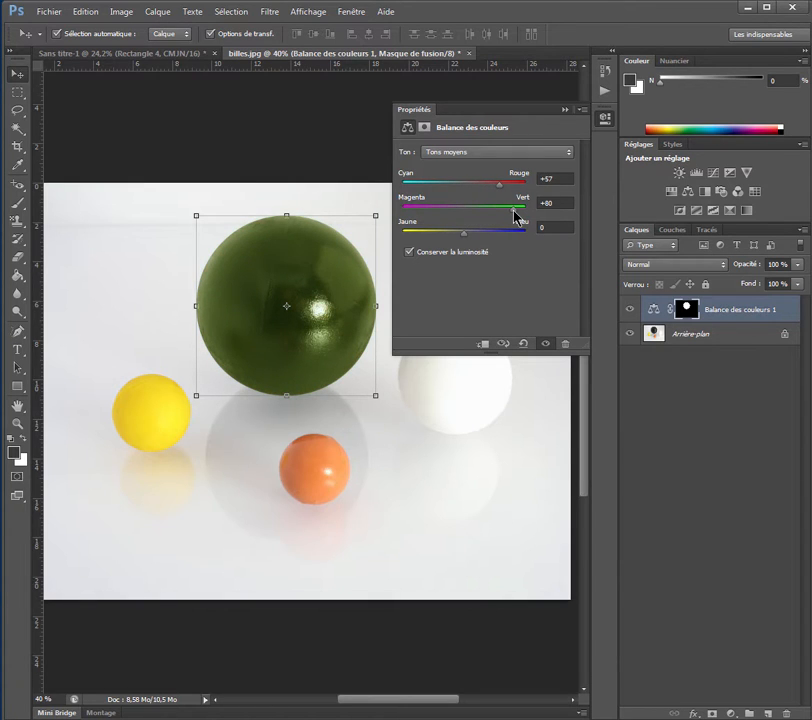
click(565, 110)
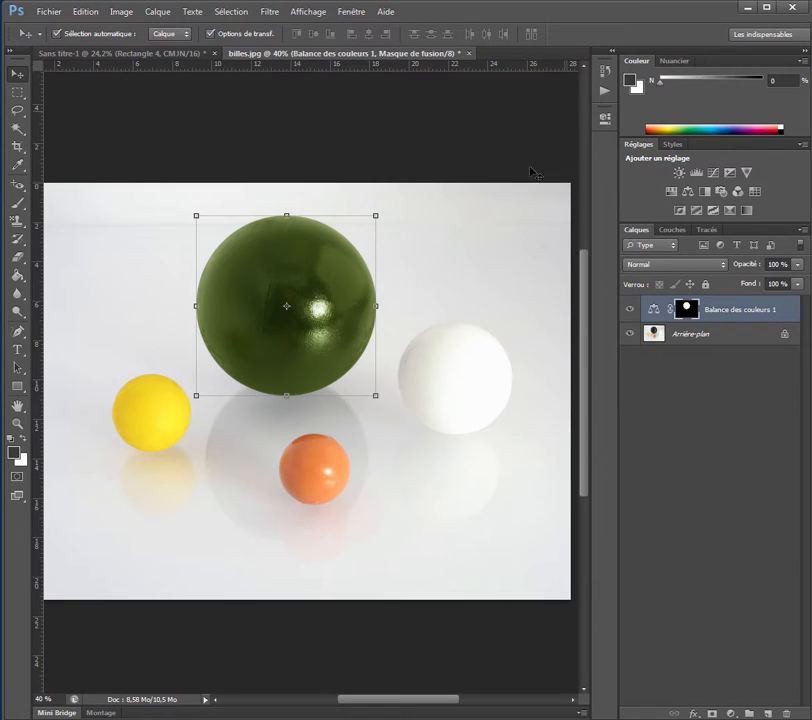